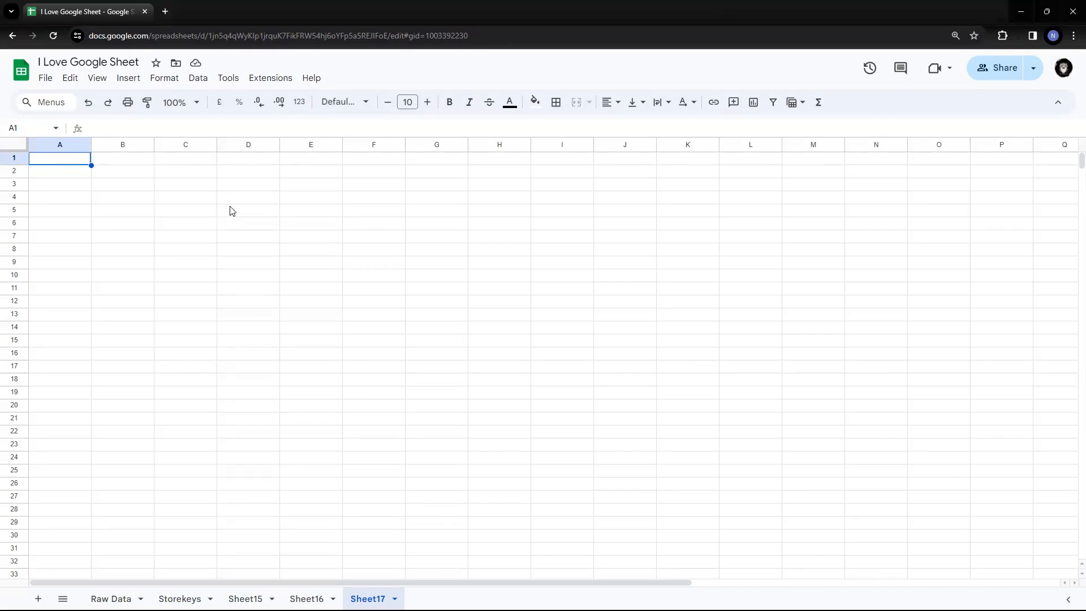
Type @ in a cell, browse the smart-chip suggestions, then cancel the entry.
{"action": "type", "text": "@"}
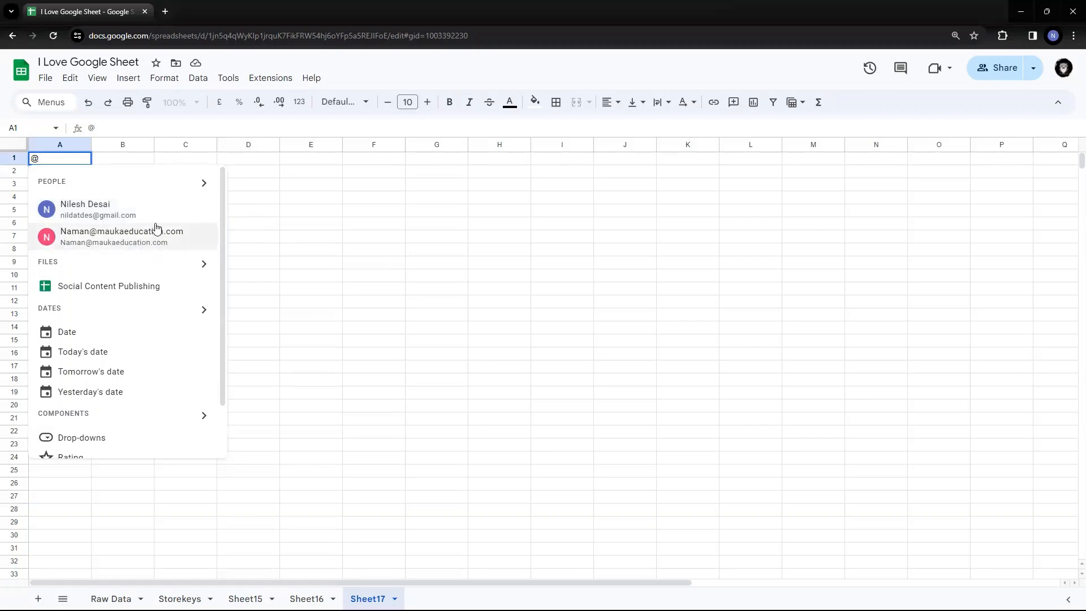
{"action": "scroll", "coordinate": [156, 228], "scroll_direction": "down", "scroll_amount": 1}
{"action": "scroll", "coordinate": [157, 228], "scroll_direction": "up", "scroll_amount": 1}
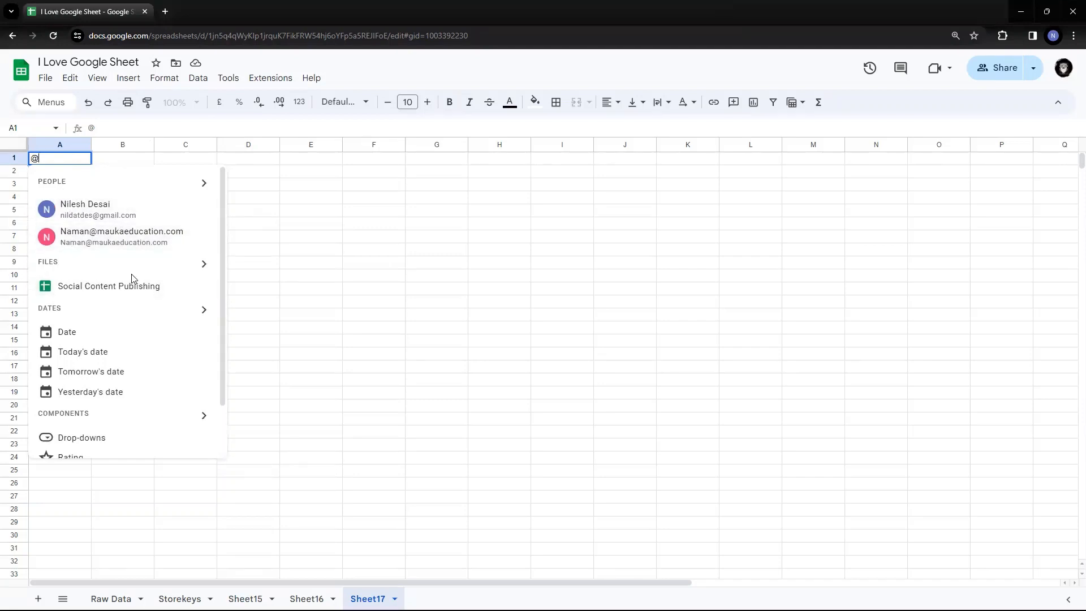
{"action": "scroll", "coordinate": [132, 277], "scroll_direction": "down", "scroll_amount": 1}
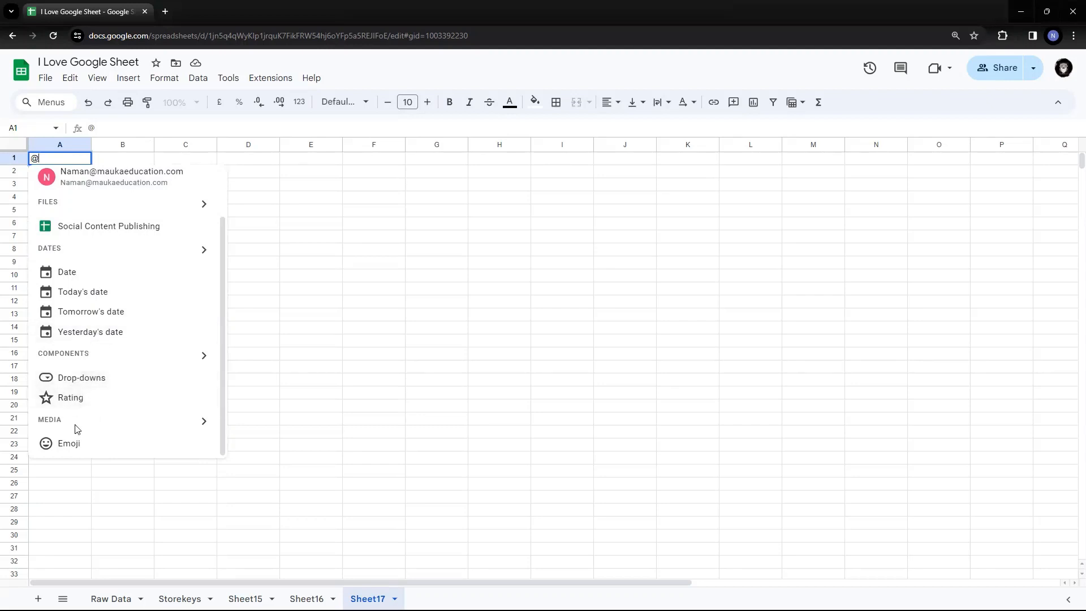
{"action": "left_click", "coordinate": [202, 422]}
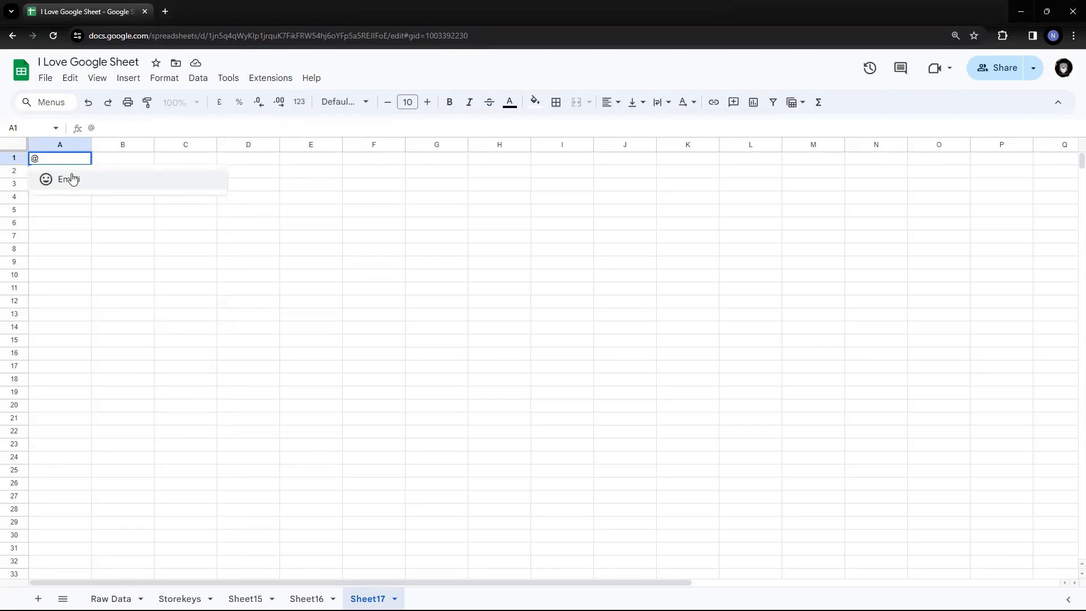
{"action": "key", "text": "Escape"}
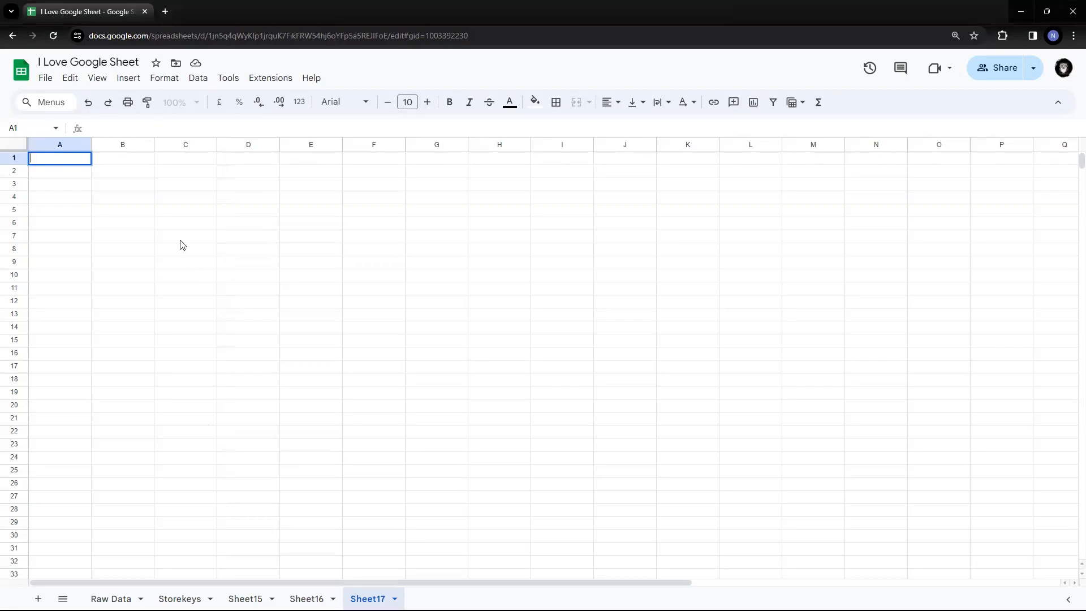
Insert a People smart chip for the chosen contact in A1, then move down to A2.
{"action": "left_click", "coordinate": [83, 226]}
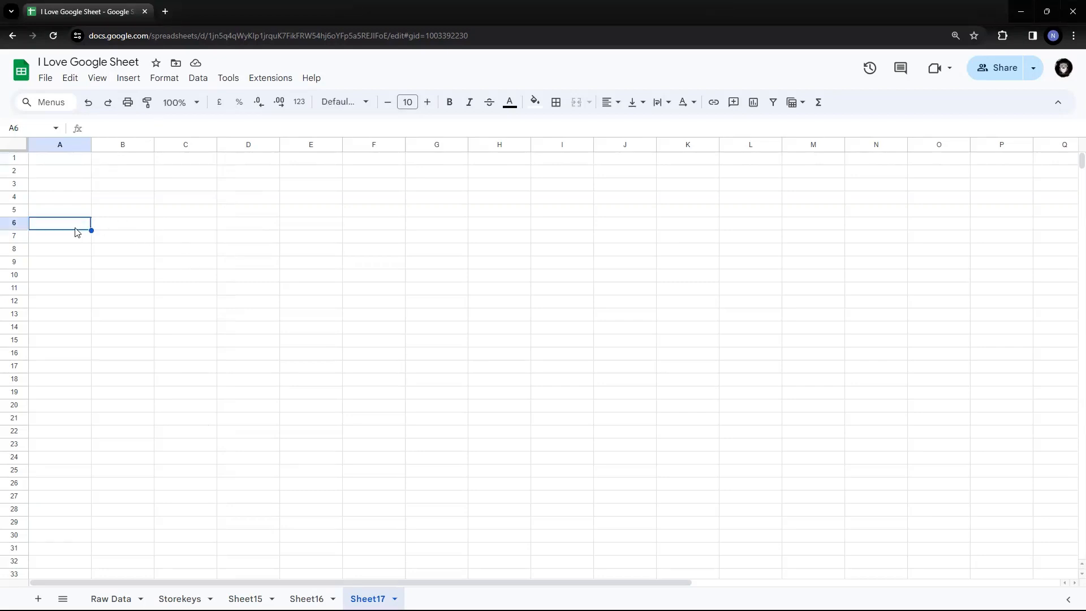
{"action": "left_click", "coordinate": [74, 161]}
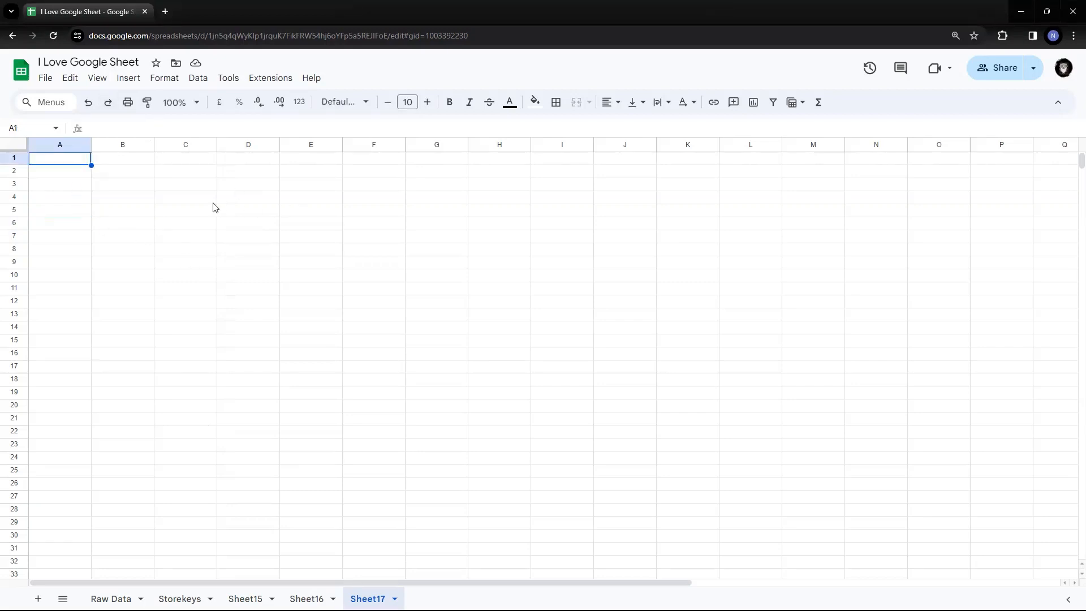
{"action": "left_click", "coordinate": [134, 84]}
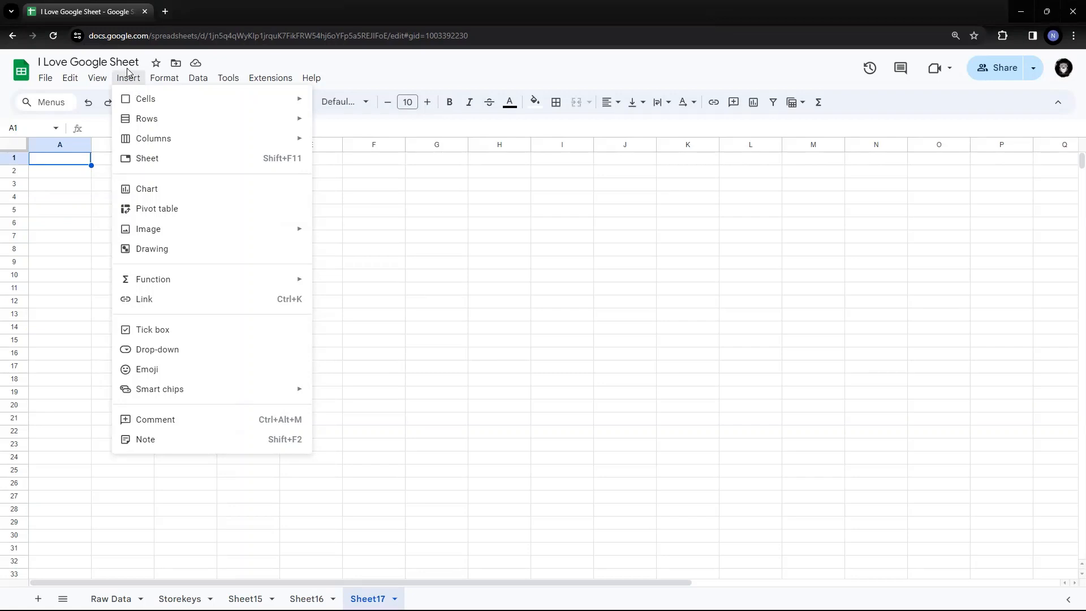
{"action": "mouse_move", "coordinate": [202, 390]}
{"action": "left_click", "coordinate": [133, 82]}
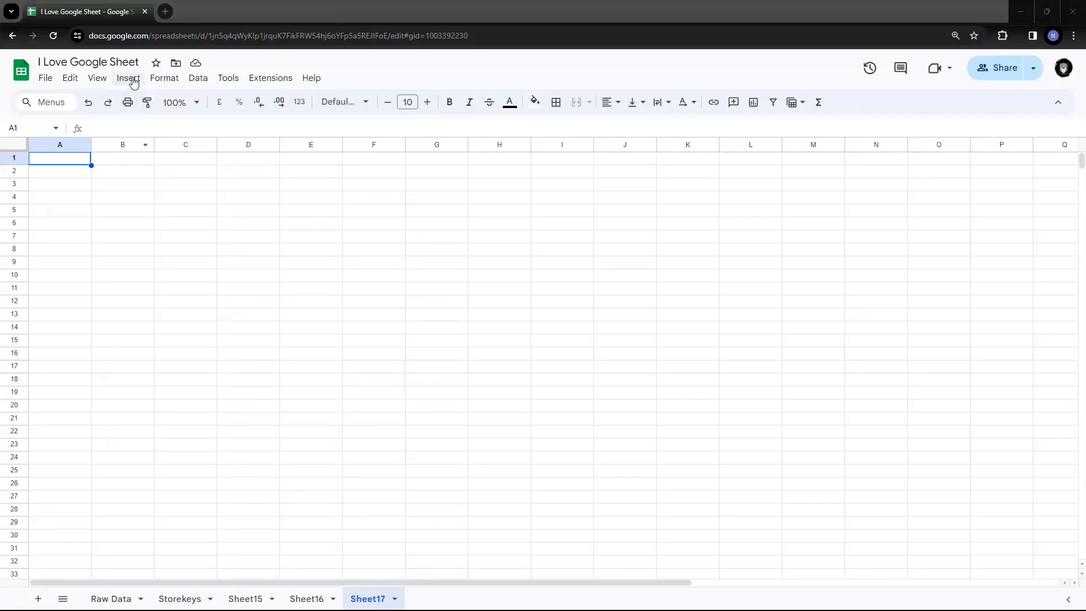
{"action": "left_click", "coordinate": [134, 82]}
{"action": "mouse_move", "coordinate": [257, 393]}
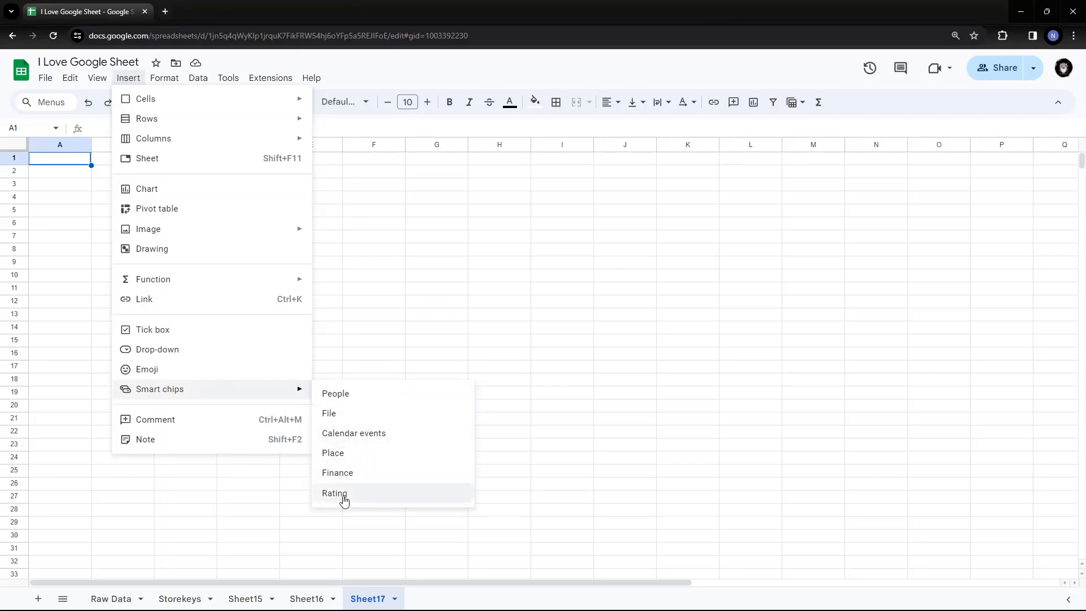
{"action": "left_click", "coordinate": [347, 394]}
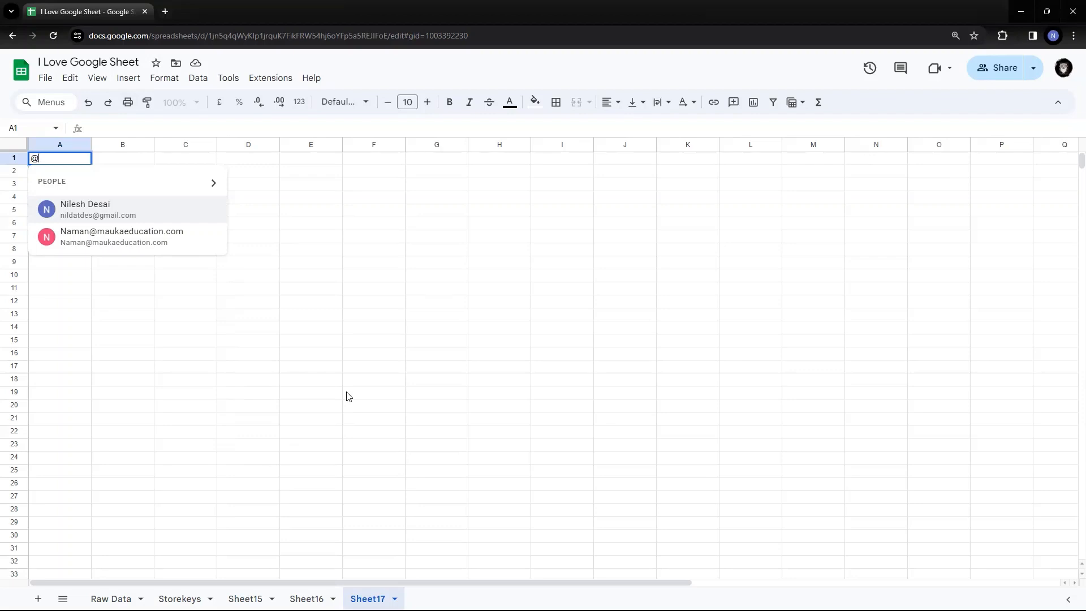
{"action": "left_click", "coordinate": [87, 207]}
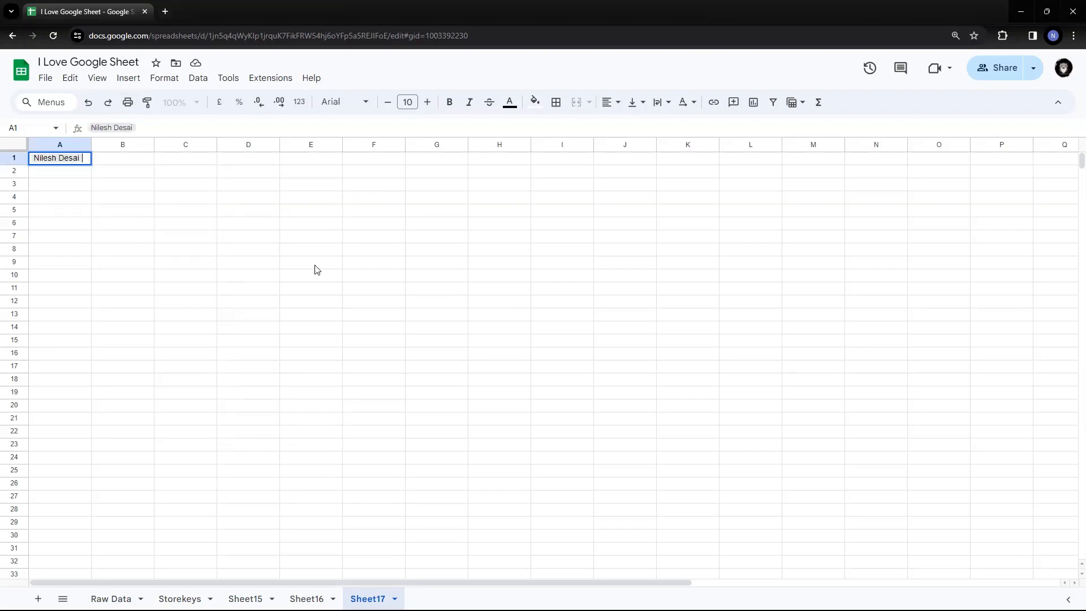
{"action": "key", "text": "Return"}
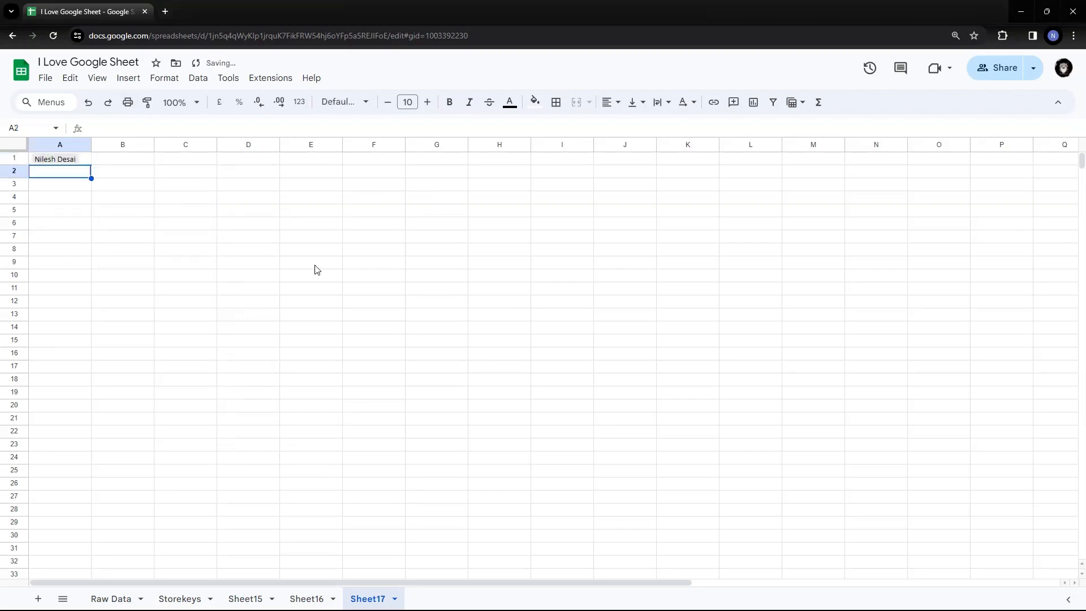
{"action": "left_click", "coordinate": [53, 159]}
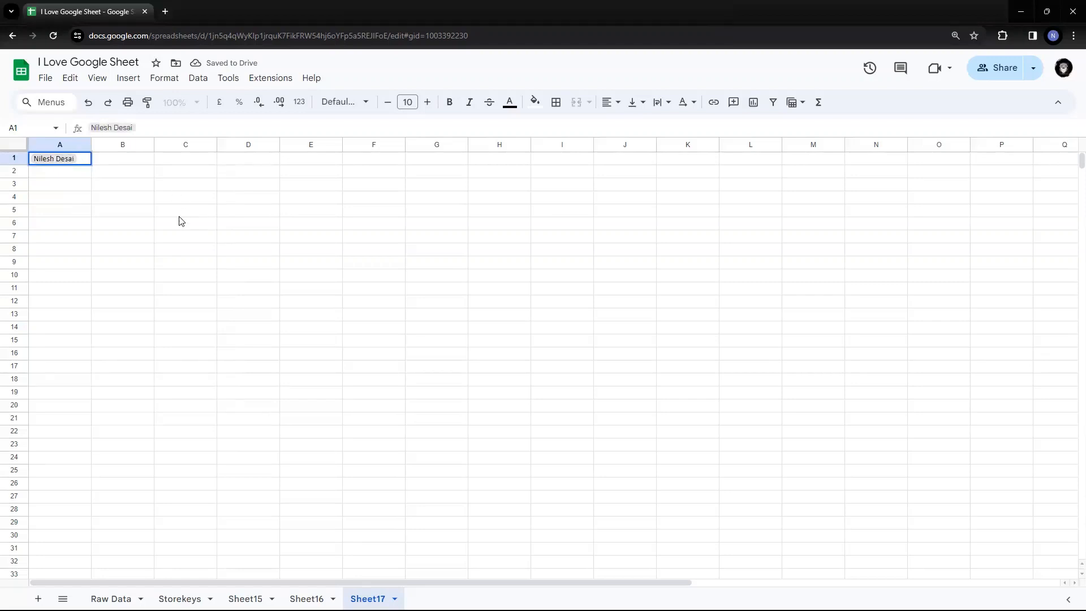
{"action": "key", "text": "Down"}
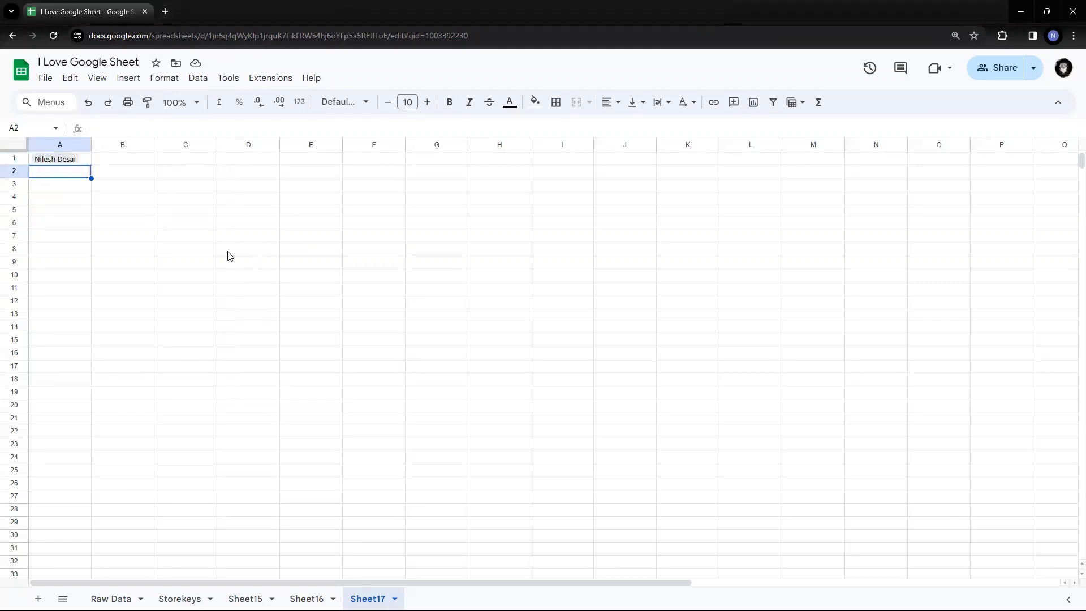
Insert the 'I Love Google Sheet' file chip in A2 and auto-fit column A to it.
{"action": "type", "text": "@"}
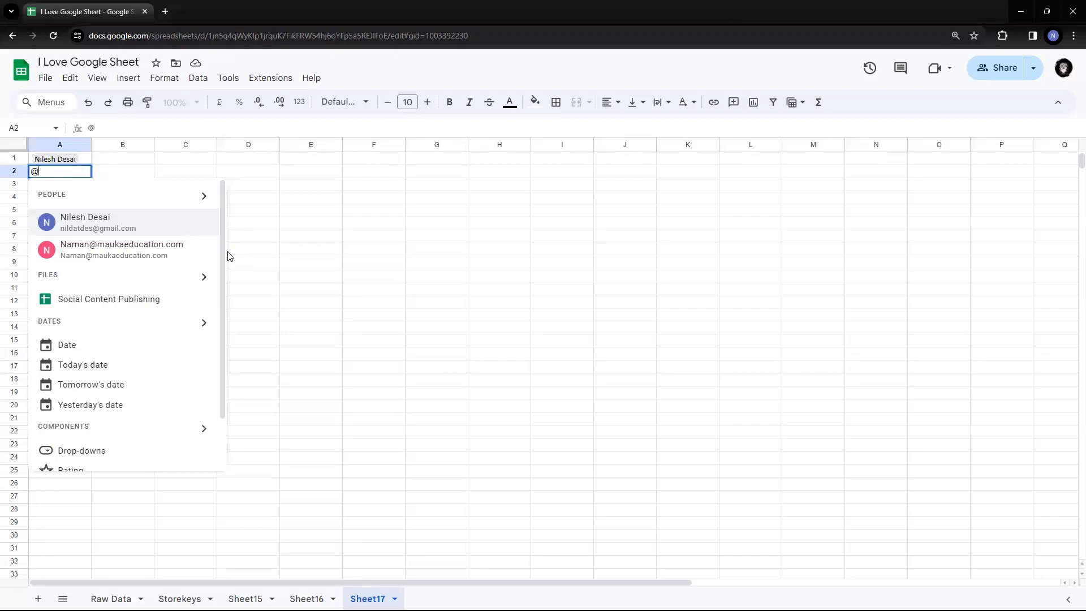
{"action": "left_click", "coordinate": [204, 277]}
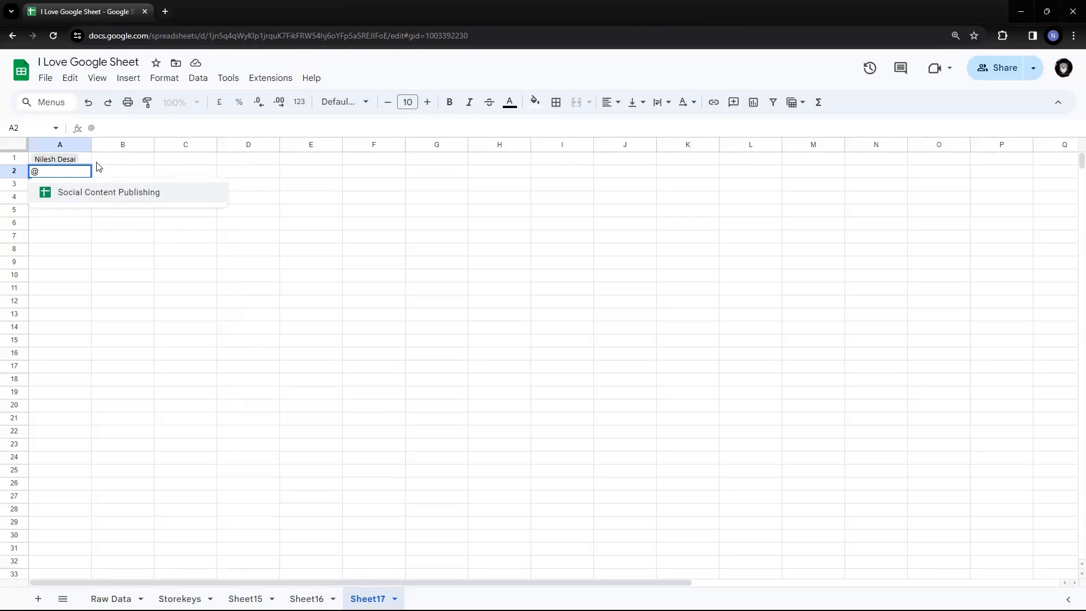
{"action": "type", "text": "I love"}
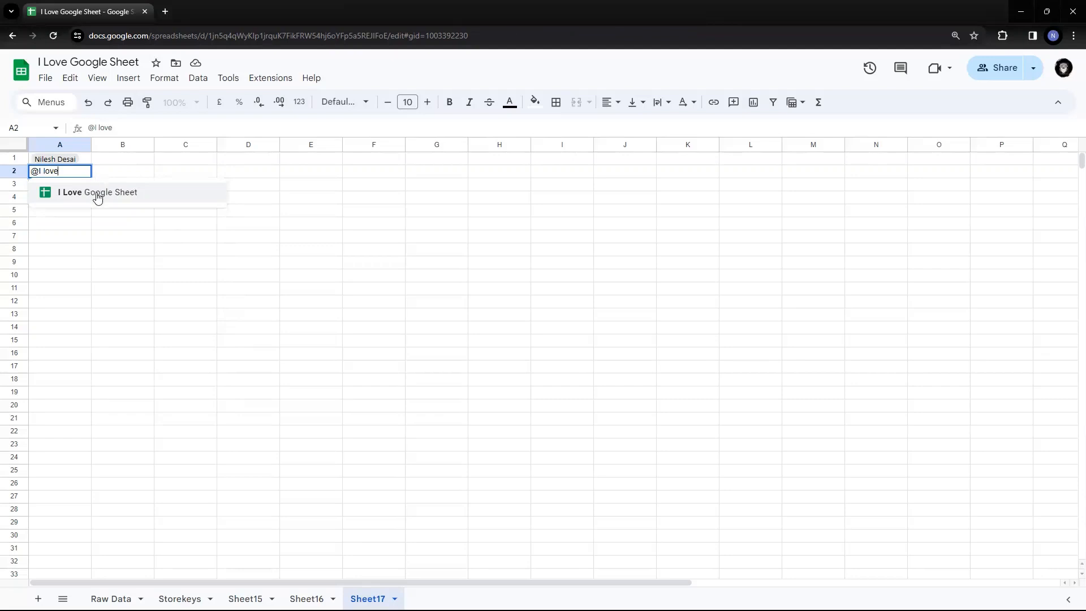
{"action": "left_click", "coordinate": [97, 193]}
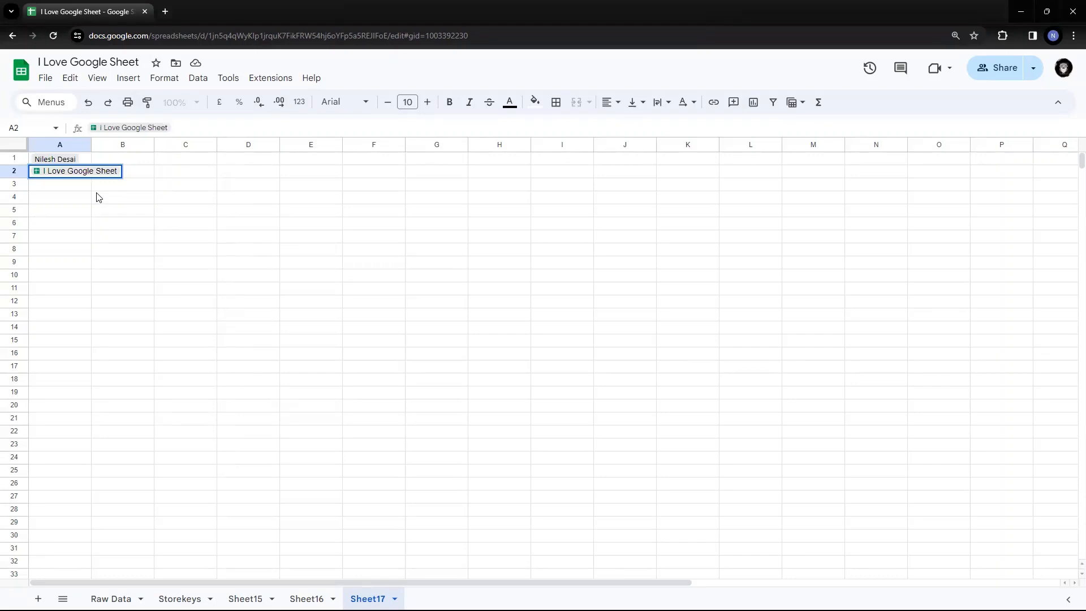
{"action": "key", "text": "Return"}
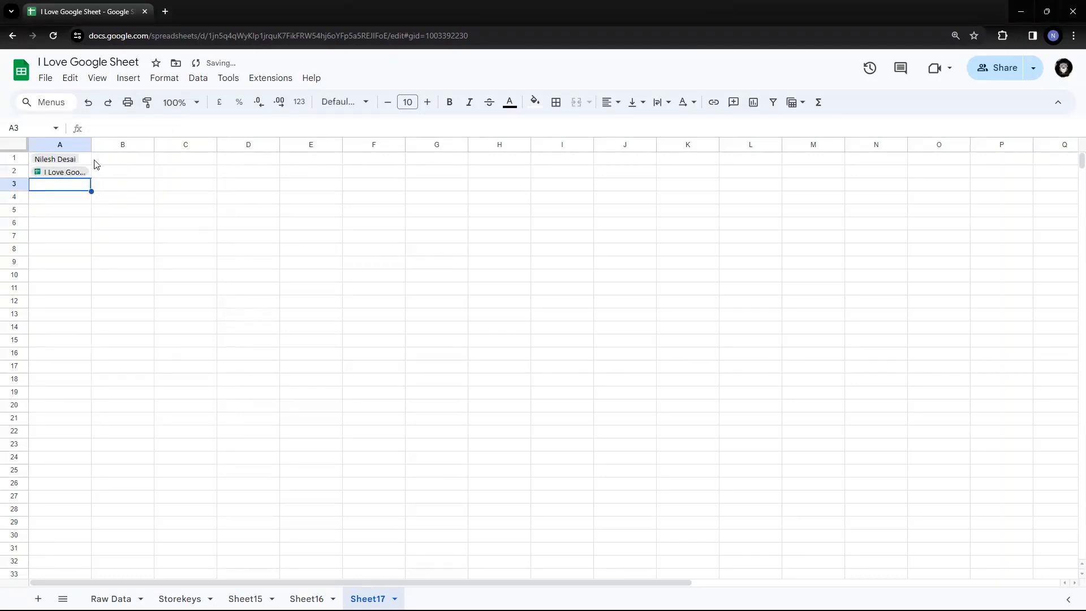
{"action": "double_click", "coordinate": [91, 145]}
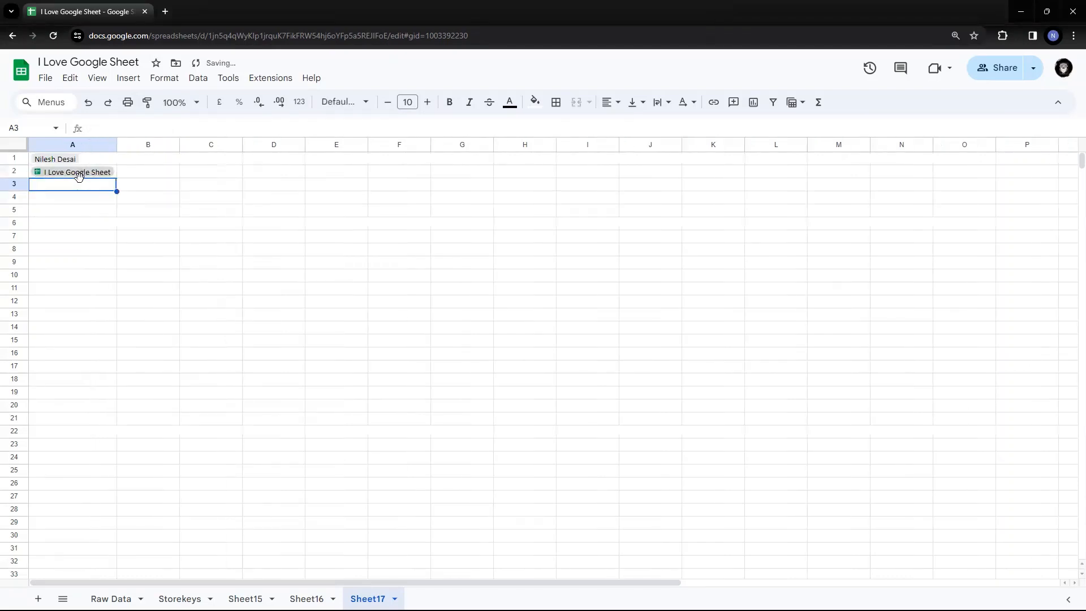
{"action": "left_click", "coordinate": [79, 176]}
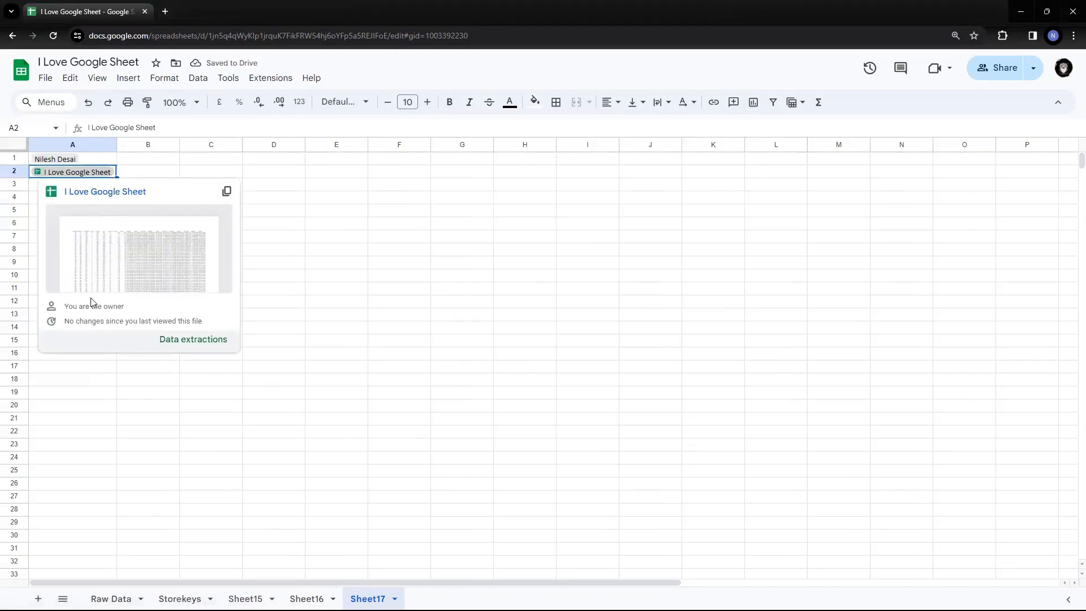
{"action": "left_click", "coordinate": [335, 233]}
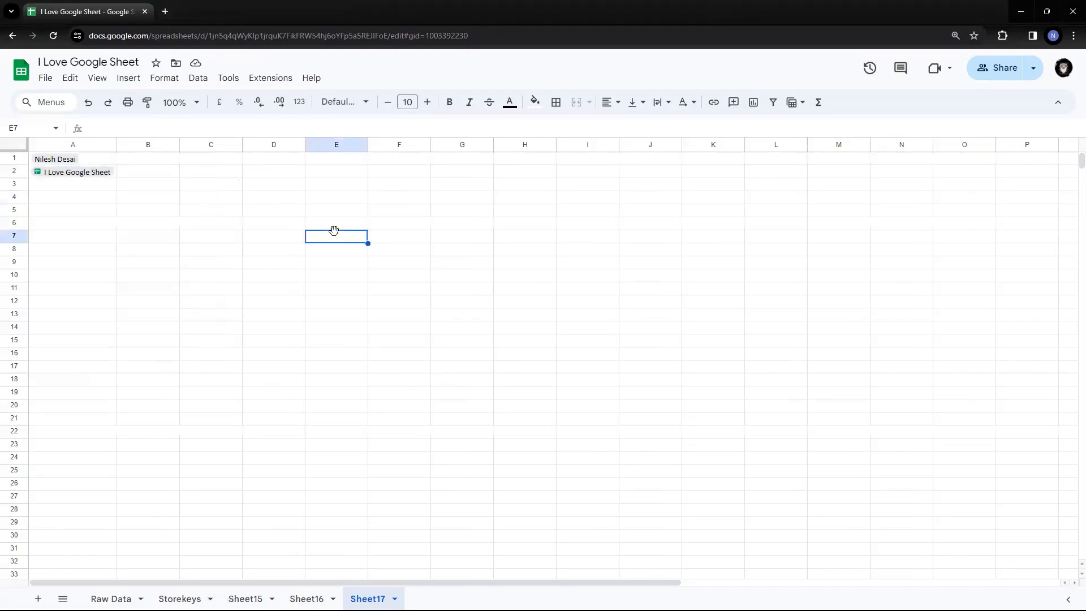
Type 'People' in B1 and 'Files' in B2, then move to empty cell A3.
{"action": "key", "text": "ctrl+Up"}
{"action": "key", "text": "ctrl+Left"}
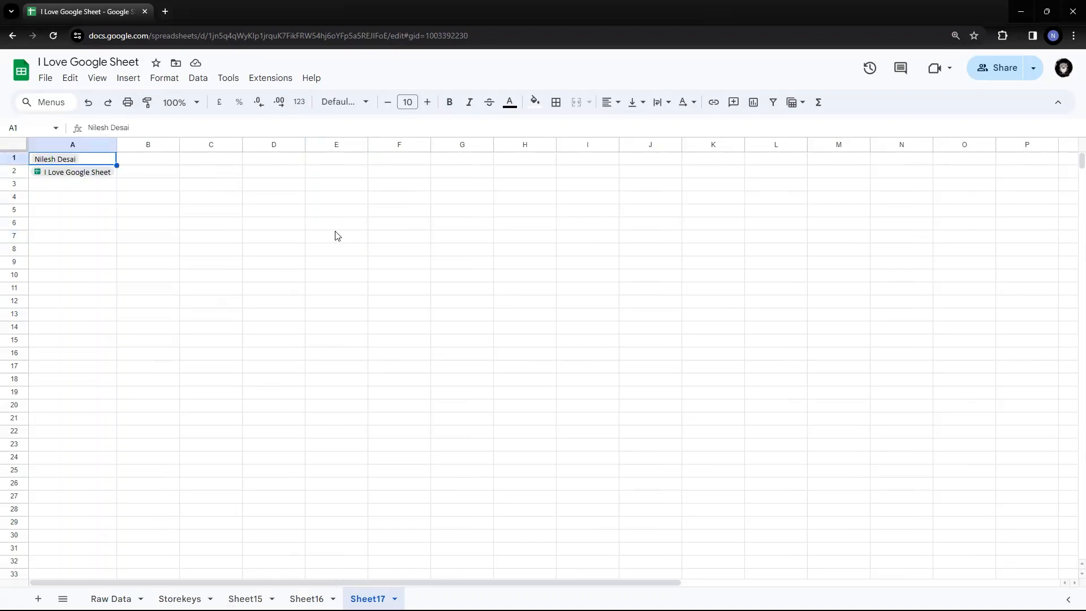
{"action": "key", "text": "Right"}
{"action": "type", "text": "People"}
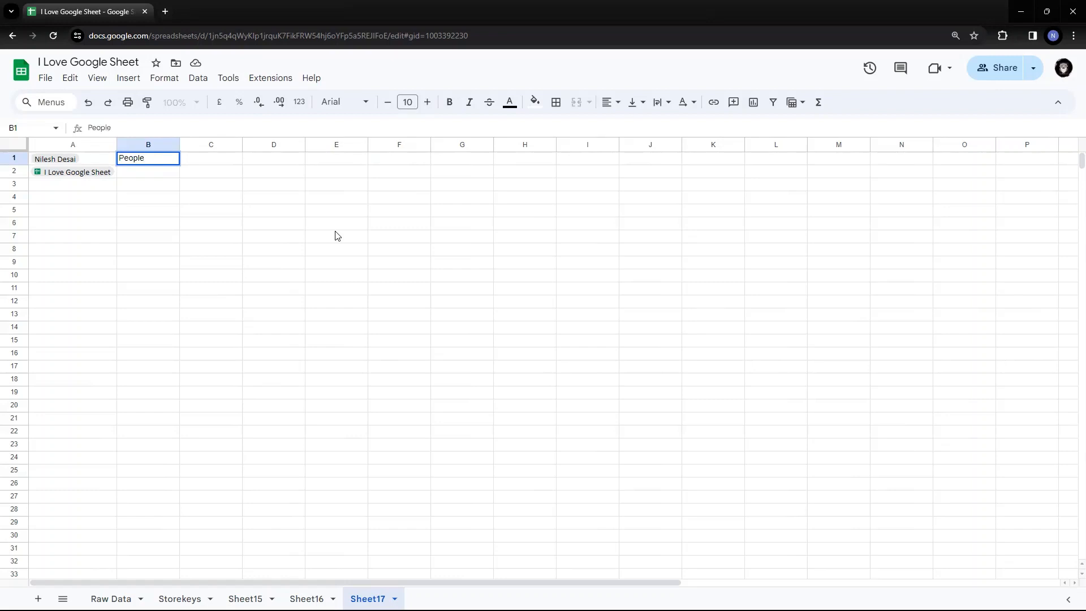
{"action": "key", "text": "Return"}
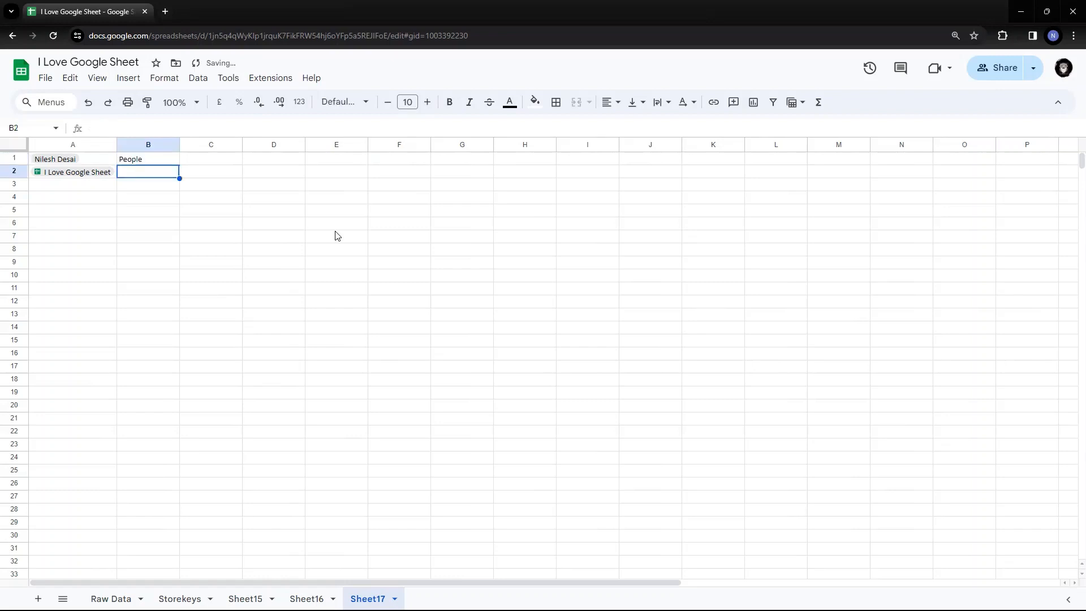
{"action": "type", "text": "Files"}
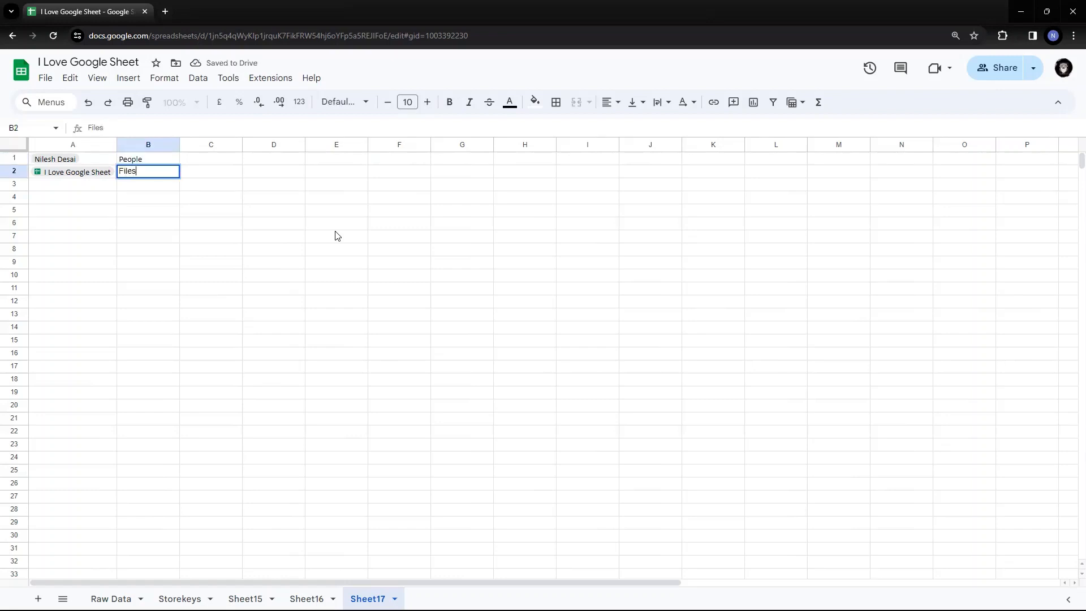
{"action": "key", "text": "Return"}
{"action": "key", "text": "Left"}
{"action": "key", "text": "Up"}
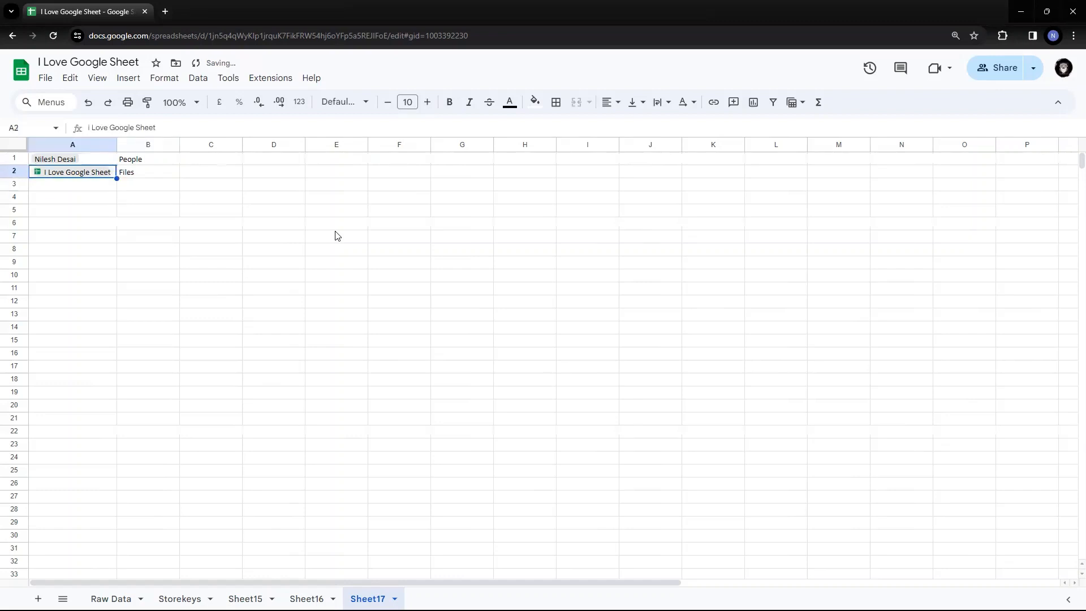
{"action": "key", "text": "Down"}
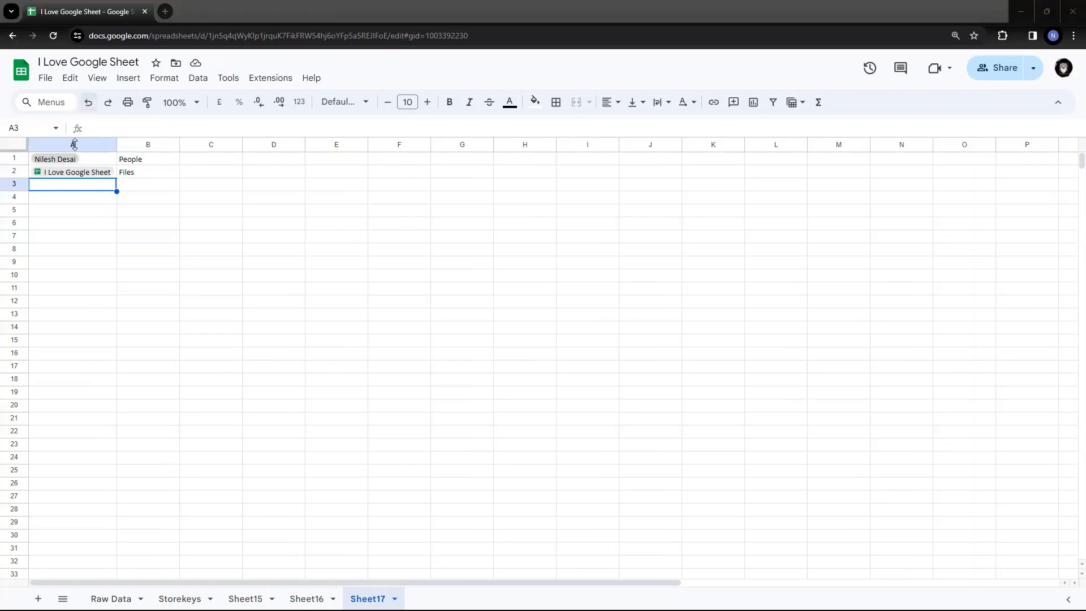
Select A3 and start a calendar event chip from Insert > Smart chips.
{"action": "left_click", "coordinate": [79, 211]}
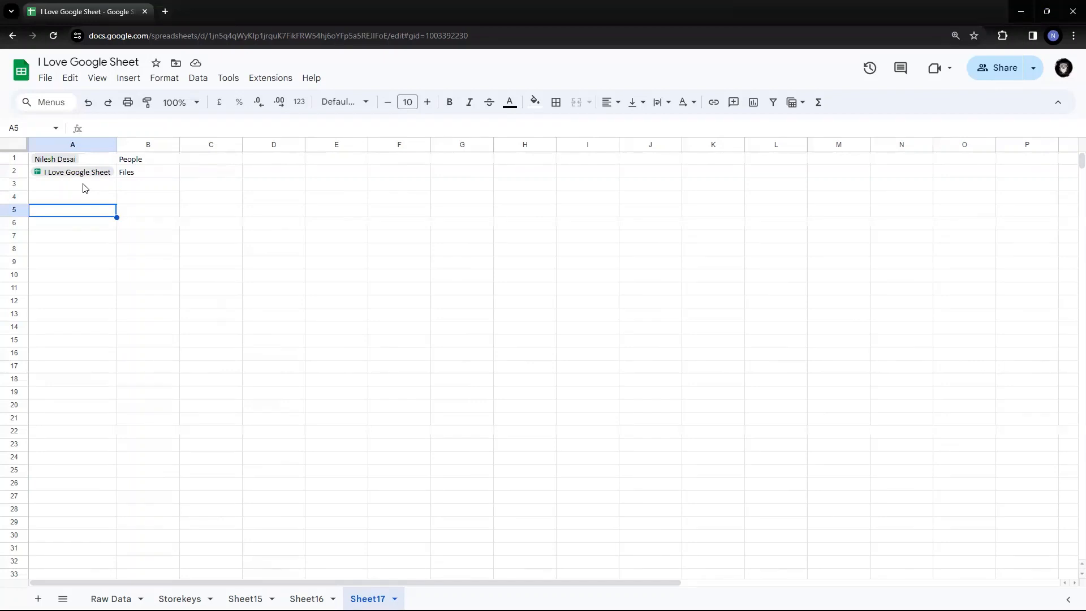
{"action": "left_click", "coordinate": [84, 186]}
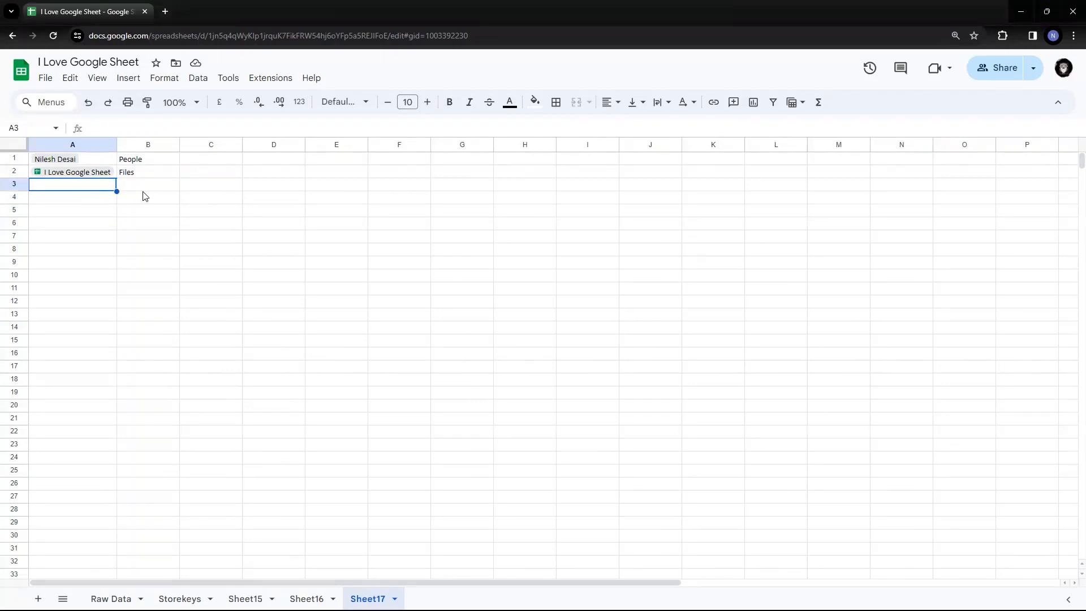
{"action": "type", "text": "@"}
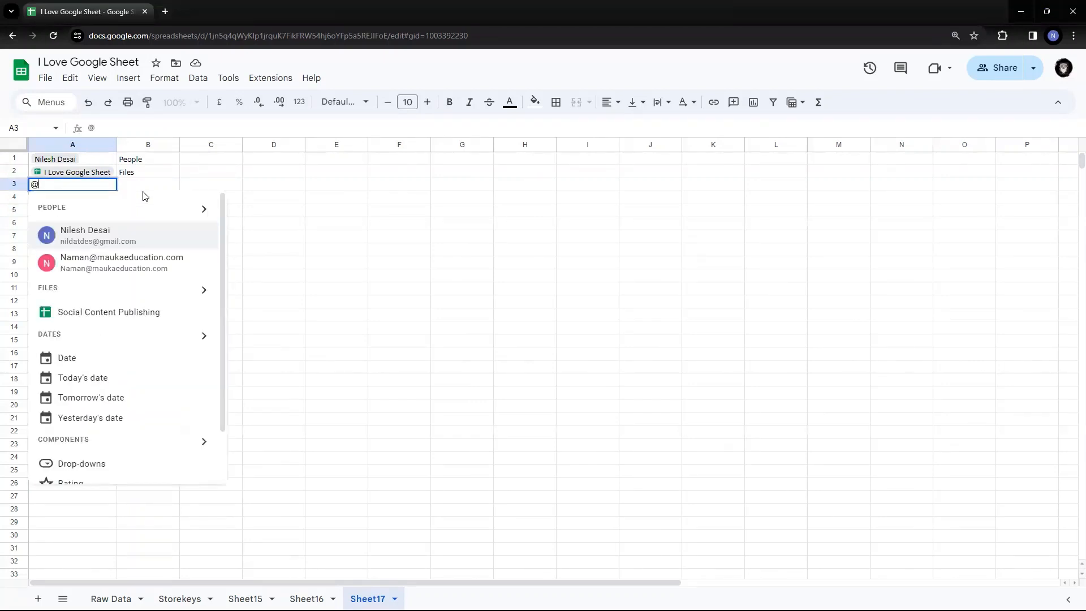
{"action": "key", "text": "Escape"}
{"action": "key", "text": "Escape"}
{"action": "left_click", "coordinate": [125, 79]}
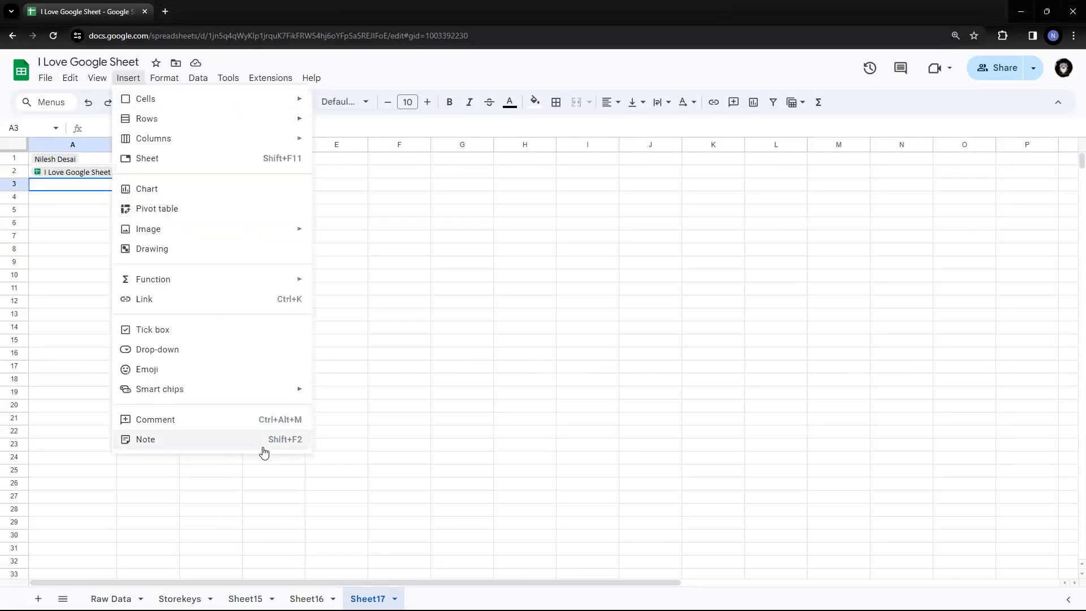
{"action": "mouse_move", "coordinate": [243, 396]}
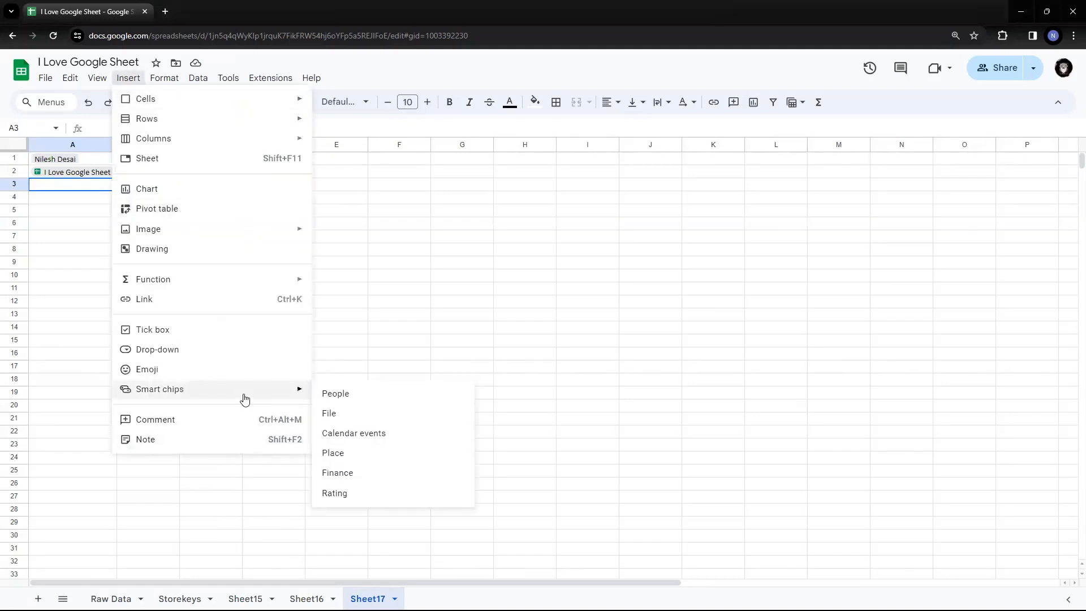
{"action": "left_click", "coordinate": [363, 433]}
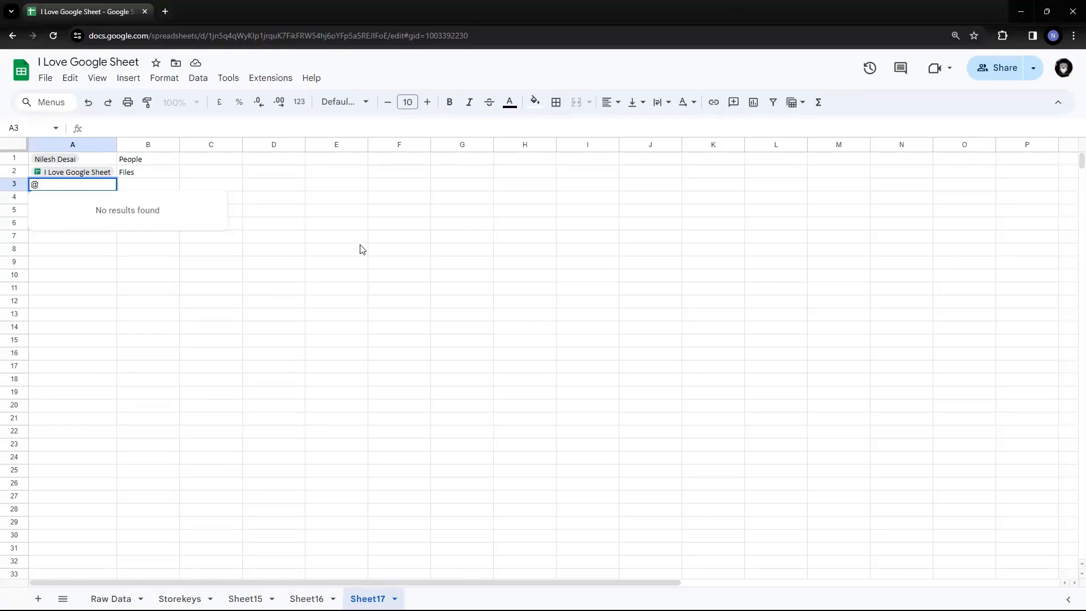
{"action": "key", "text": "Escape"}
{"action": "key", "text": "Escape"}
{"action": "key", "text": "Down"}
{"action": "key", "text": "Down"}
{"action": "key", "text": "Down"}
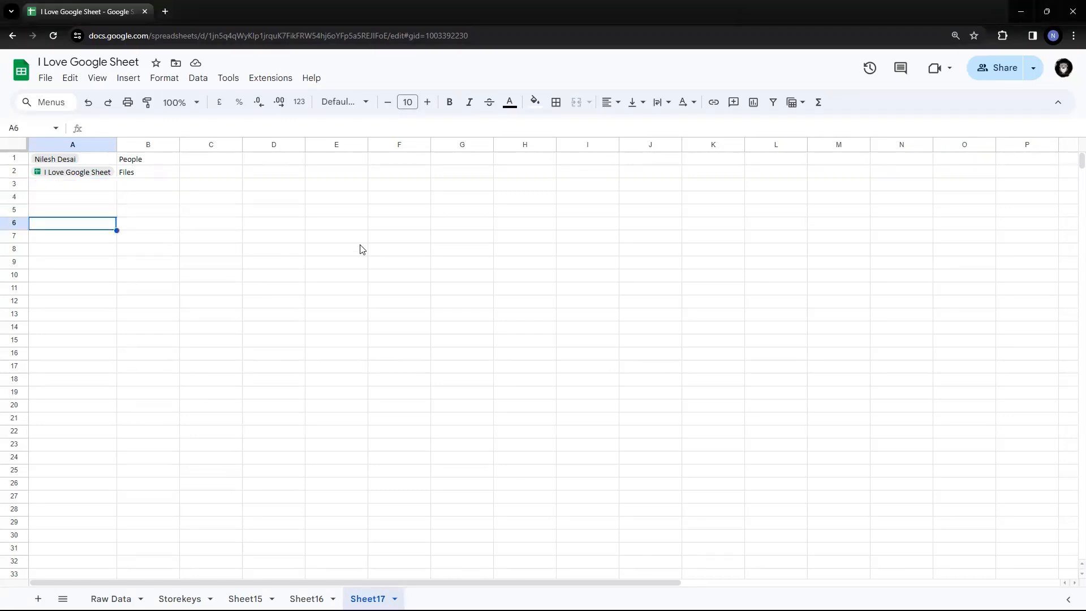
{"action": "key", "text": "Up"}
{"action": "key", "text": "Up"}
{"action": "key", "text": "Up"}
{"action": "type", "text": "@"}
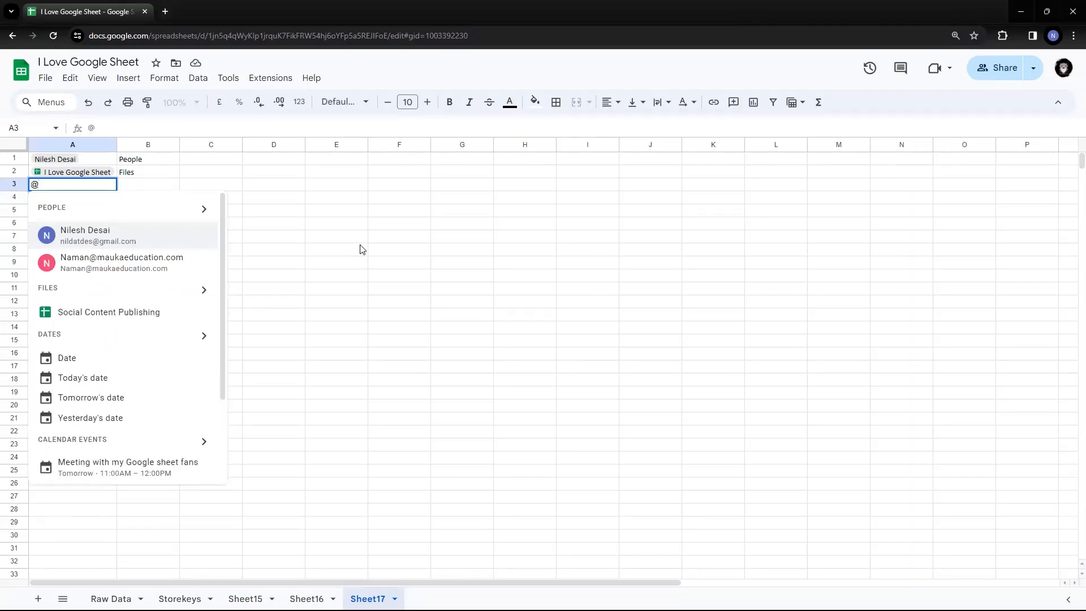
{"action": "type", "text": "meeting"}
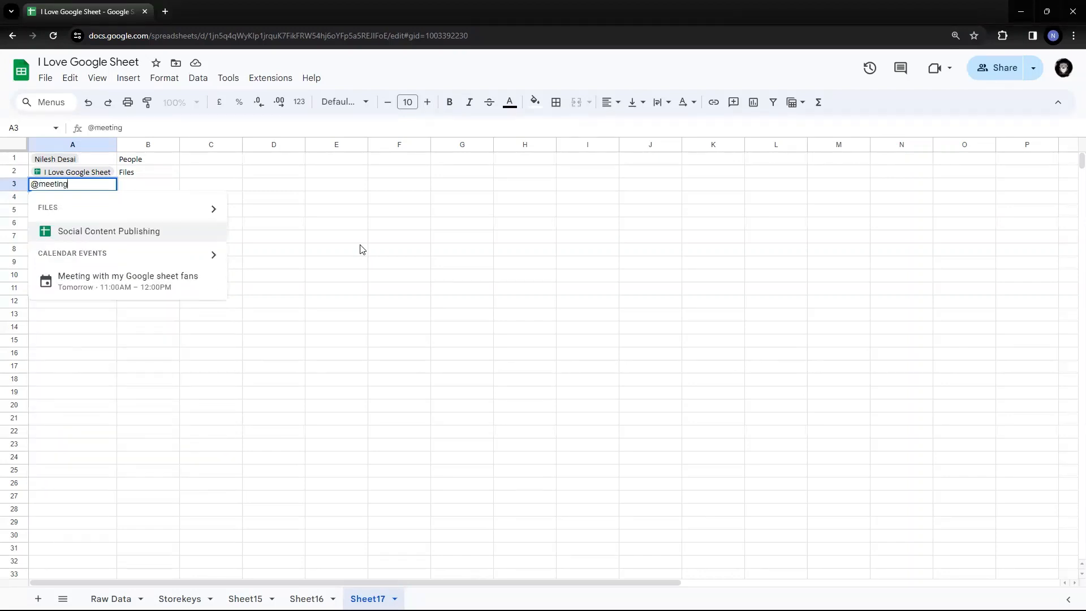
{"action": "type", "text": "with"}
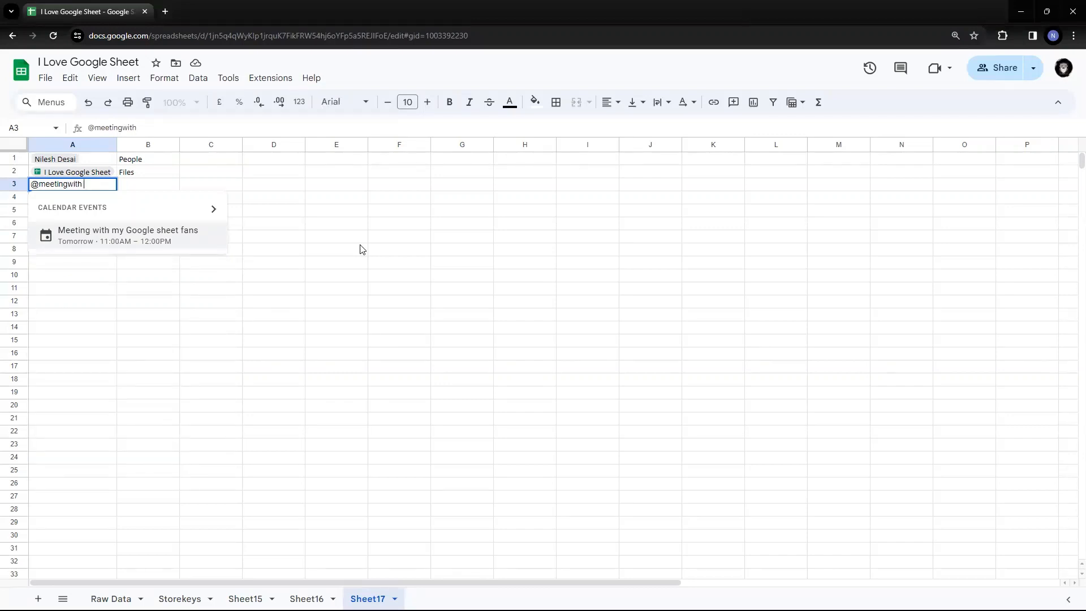
{"action": "left_click", "coordinate": [132, 238]}
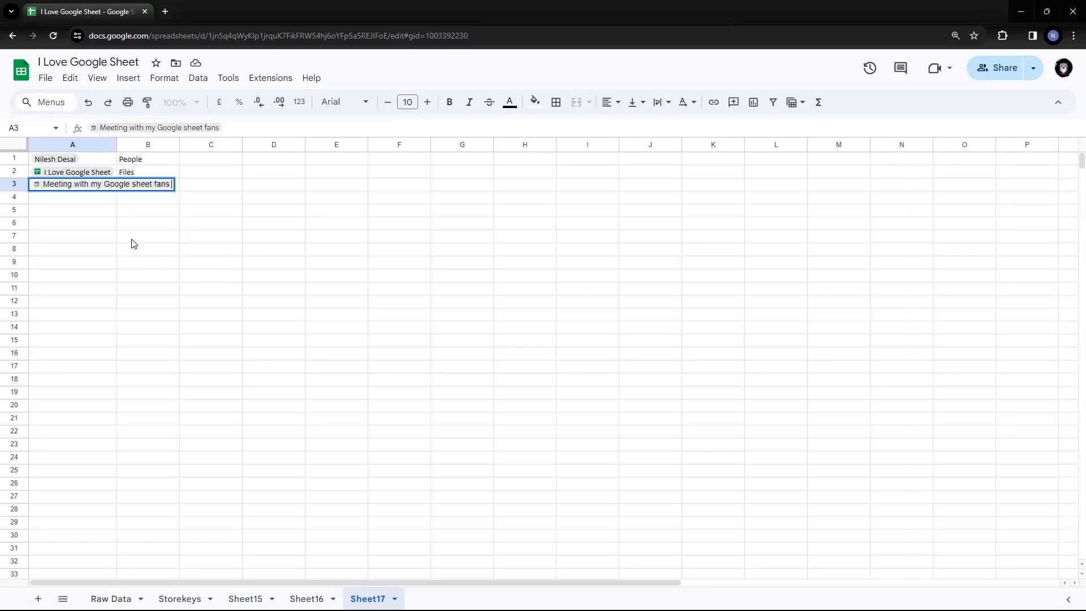
Auto-fit column A to the event chip and type 'Event' in B3.
{"action": "double_click", "coordinate": [117, 145]}
{"action": "left_click", "coordinate": [299, 264]}
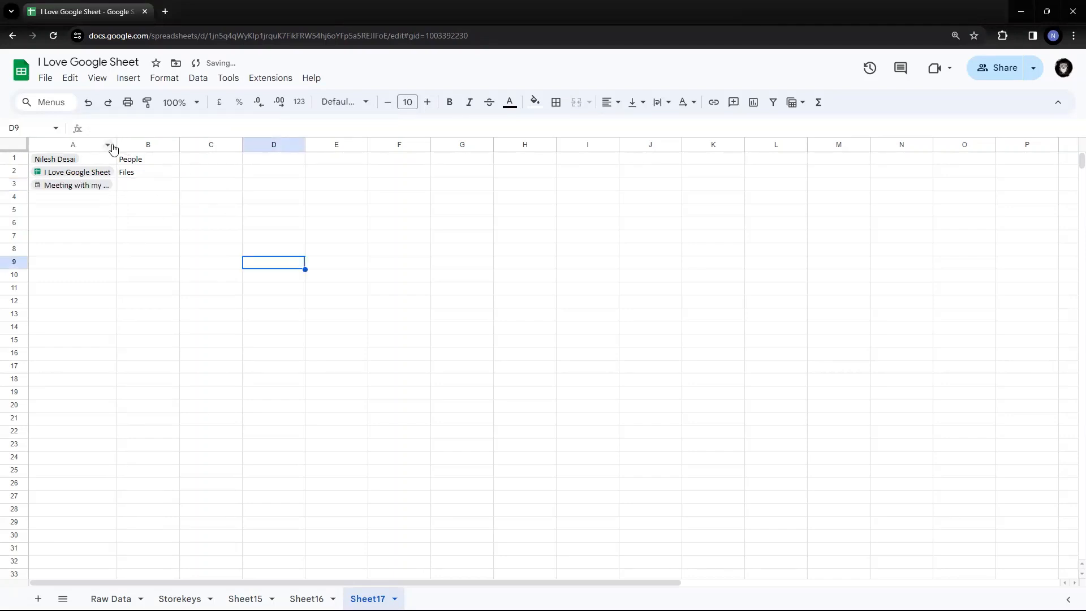
{"action": "double_click", "coordinate": [116, 143]}
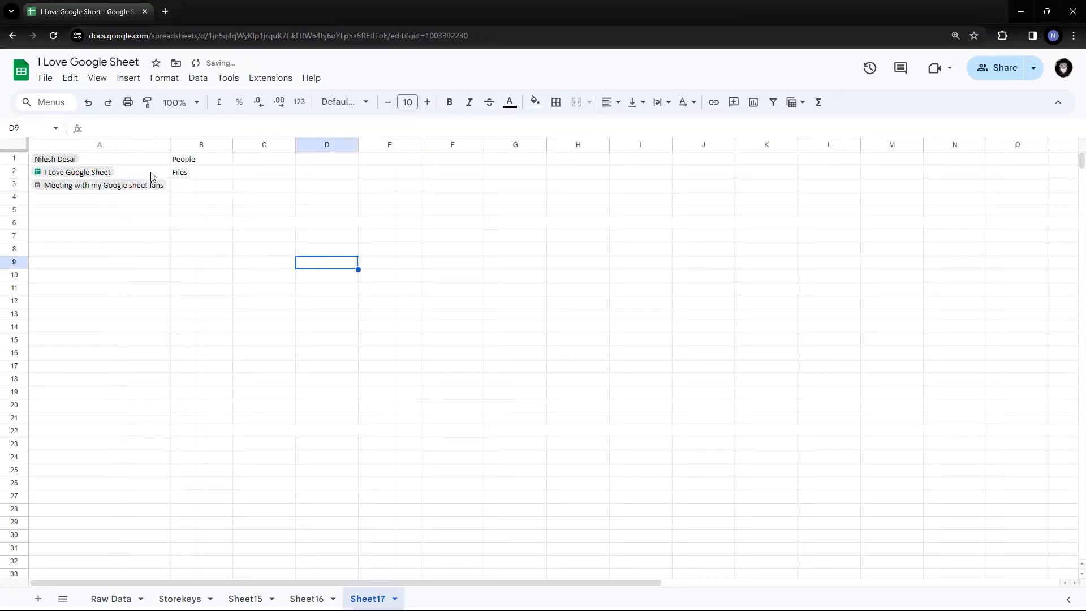
{"action": "left_click", "coordinate": [222, 189]}
{"action": "type", "text": "Event"}
{"action": "key", "text": "Return"}
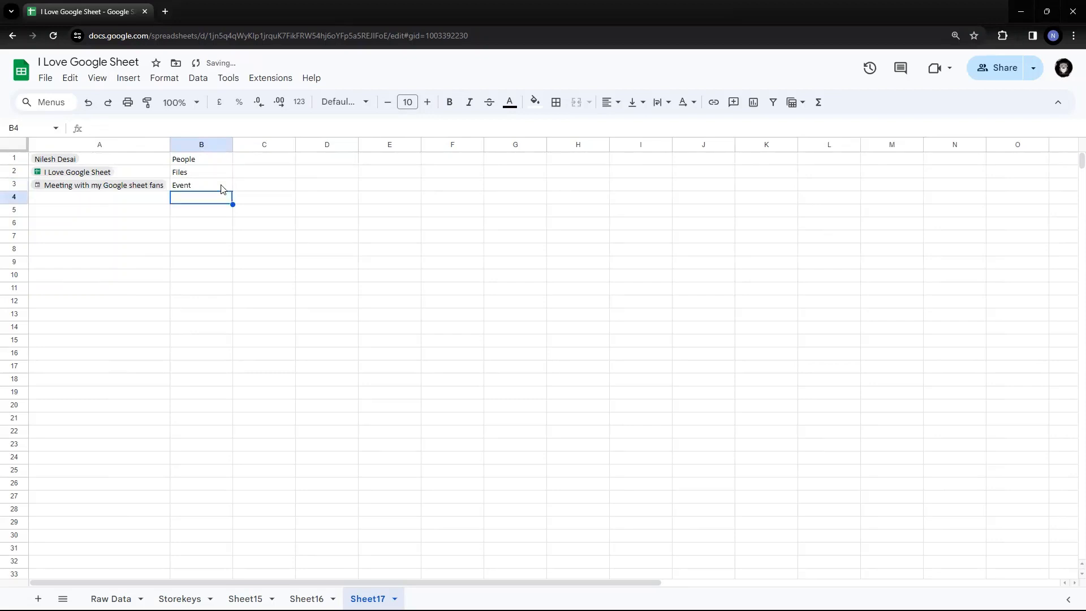
{"action": "key", "text": "Up"}
{"action": "key", "text": "Left"}
{"action": "mouse_move", "coordinate": [132, 186]}
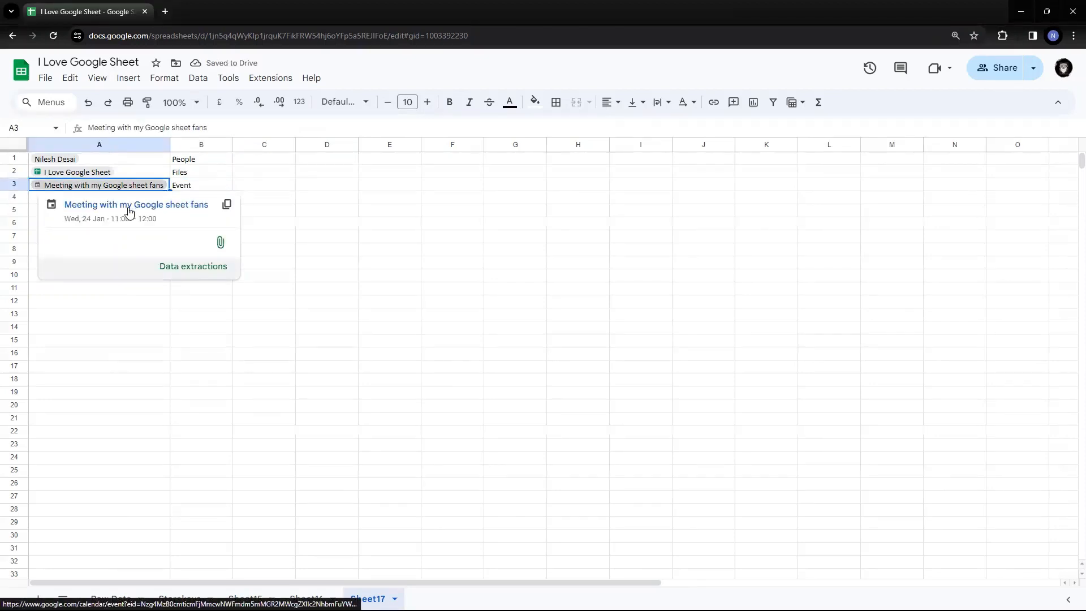
Open and close the event chip's linked calendar page, then review the labels in B1–B3.
{"action": "left_click", "coordinate": [129, 211]}
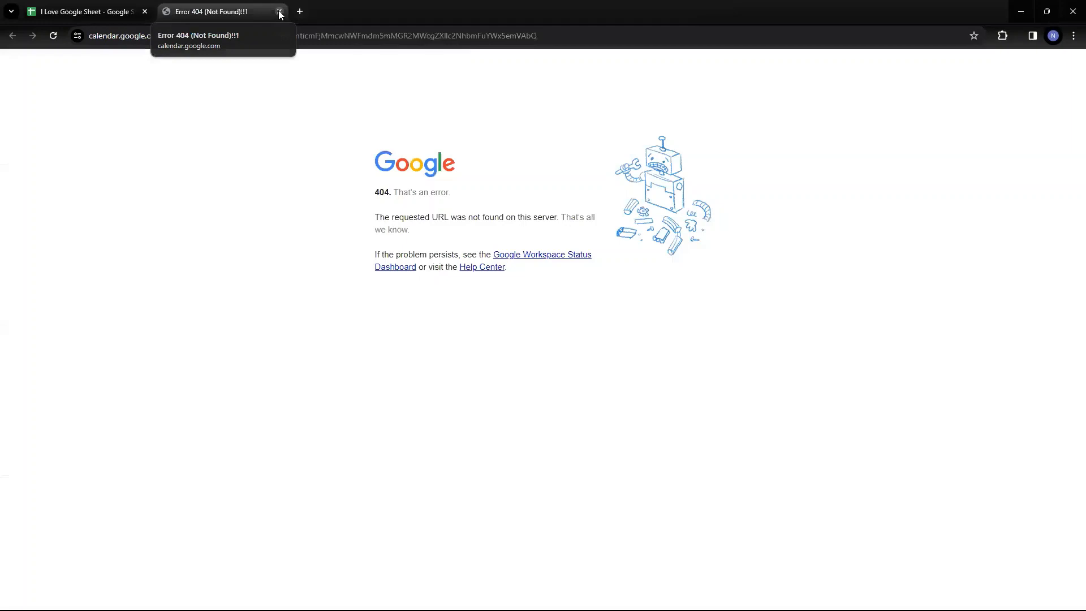
{"action": "left_click", "coordinate": [279, 11]}
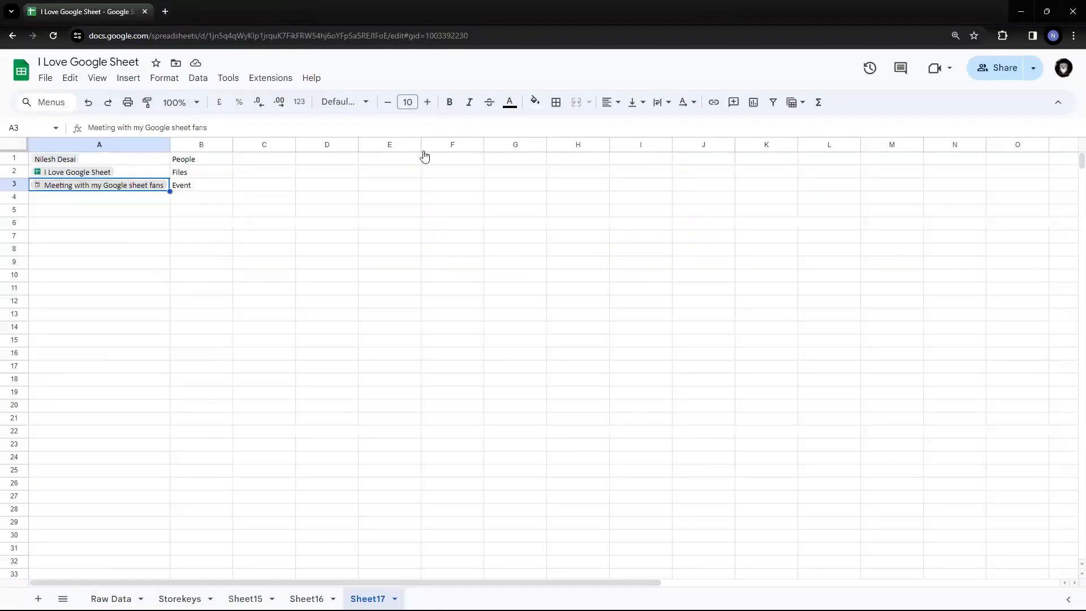
{"action": "left_click", "coordinate": [440, 228]}
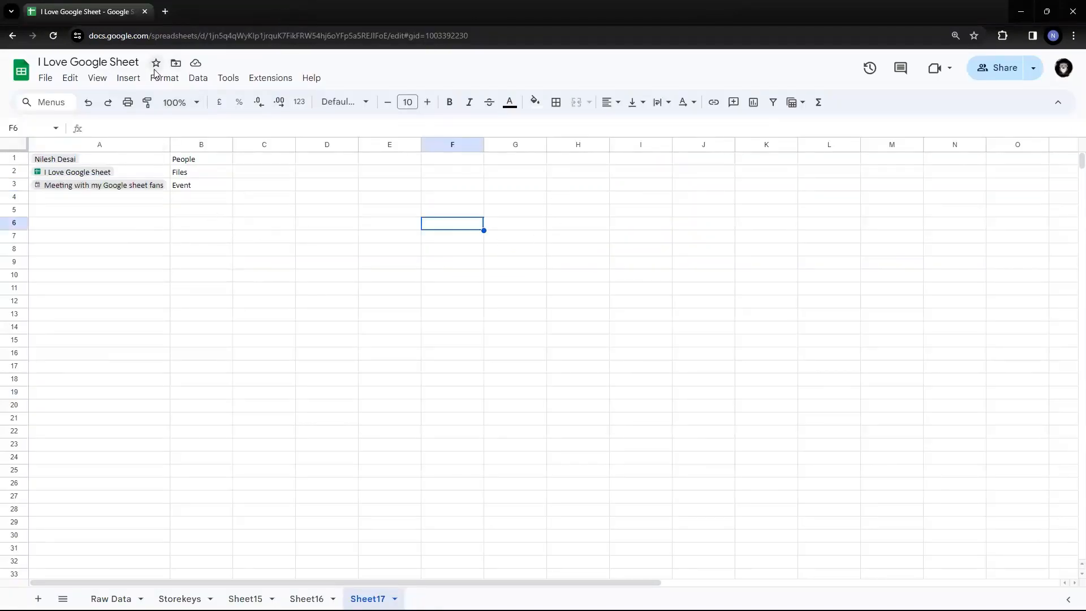
{"action": "left_click", "coordinate": [67, 198]}
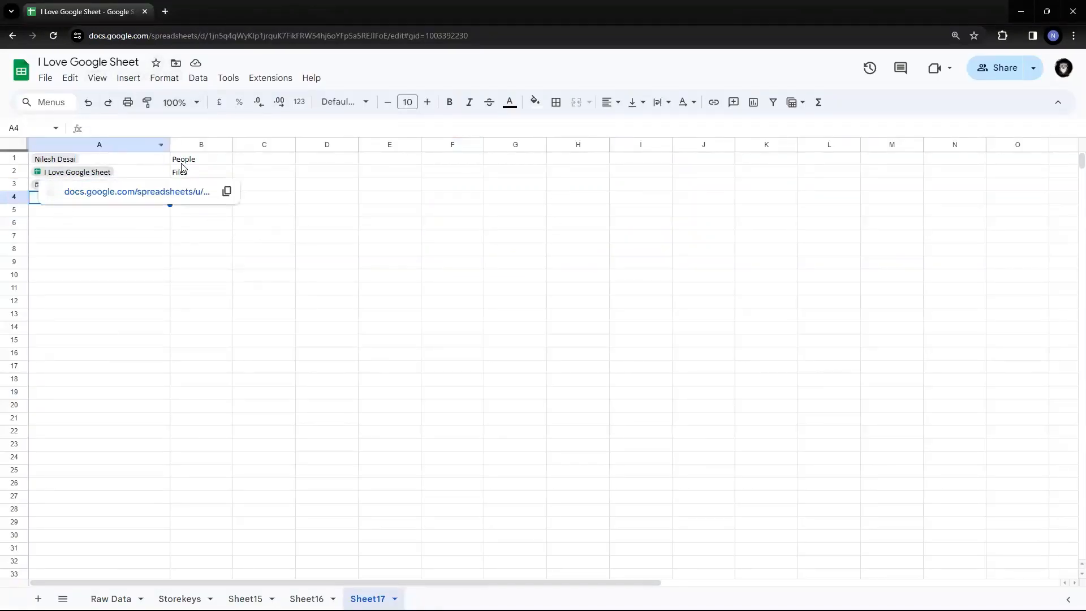
{"action": "left_click", "coordinate": [203, 163]}
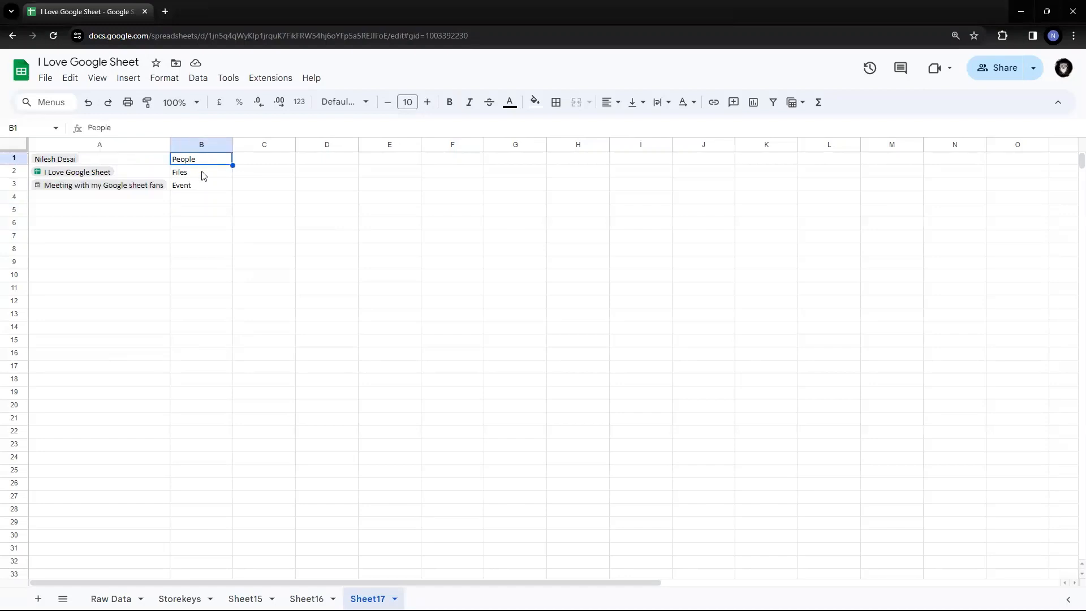
{"action": "left_click", "coordinate": [203, 175]}
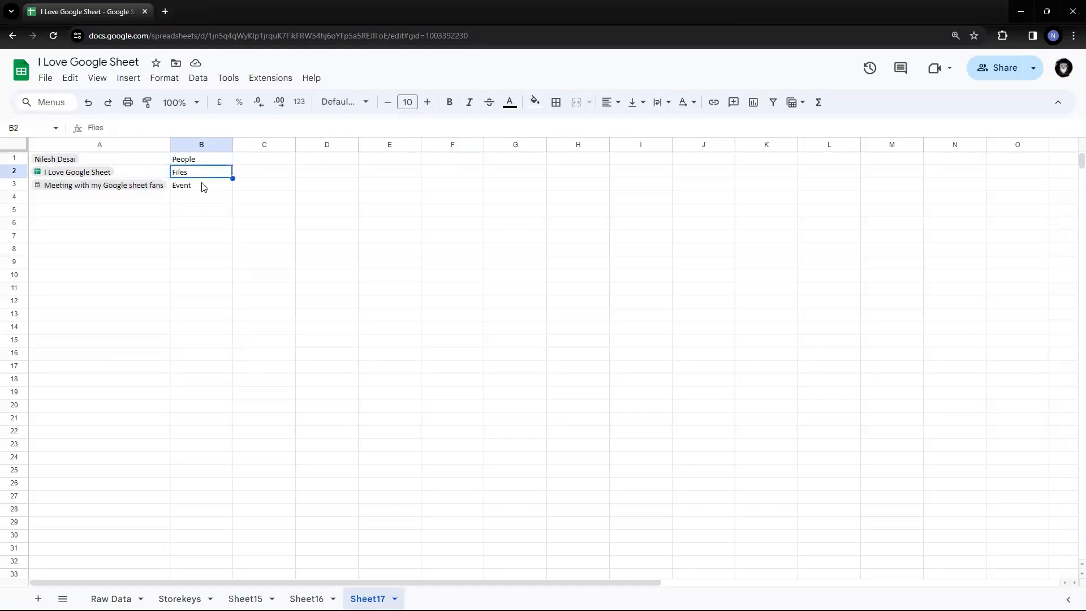
{"action": "left_click", "coordinate": [202, 184]}
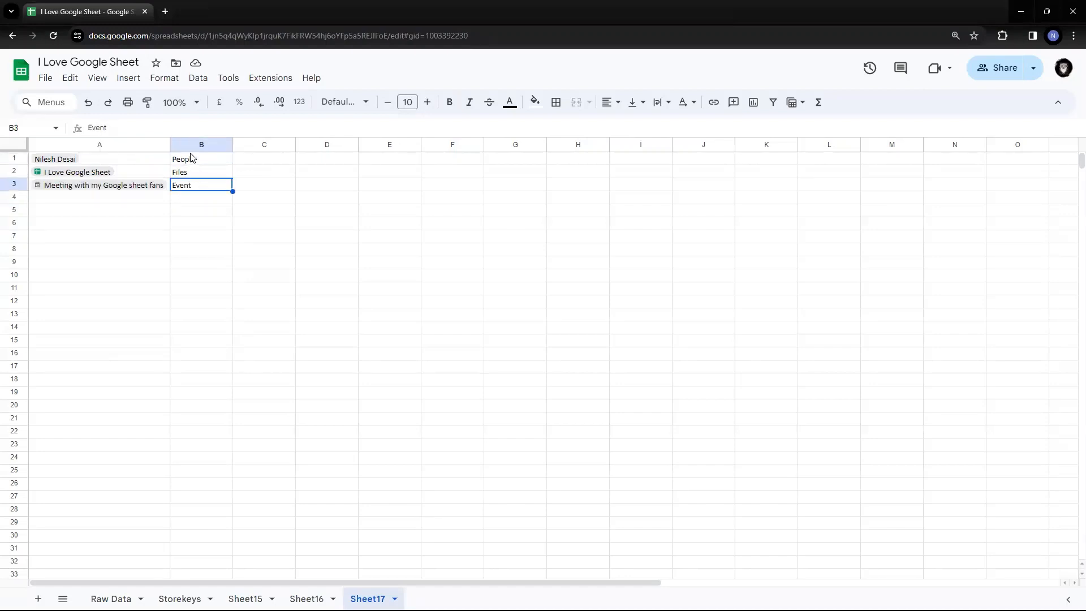
Attempt a Place smart chip from the Insert menu while B3 is selected.
{"action": "left_click", "coordinate": [127, 80]}
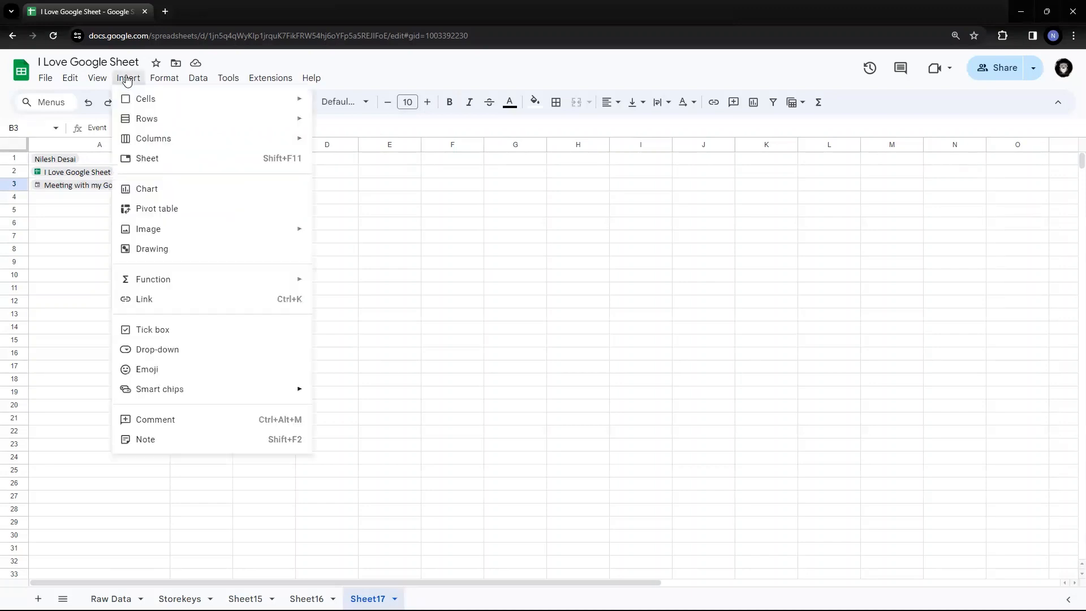
{"action": "mouse_move", "coordinate": [229, 390]}
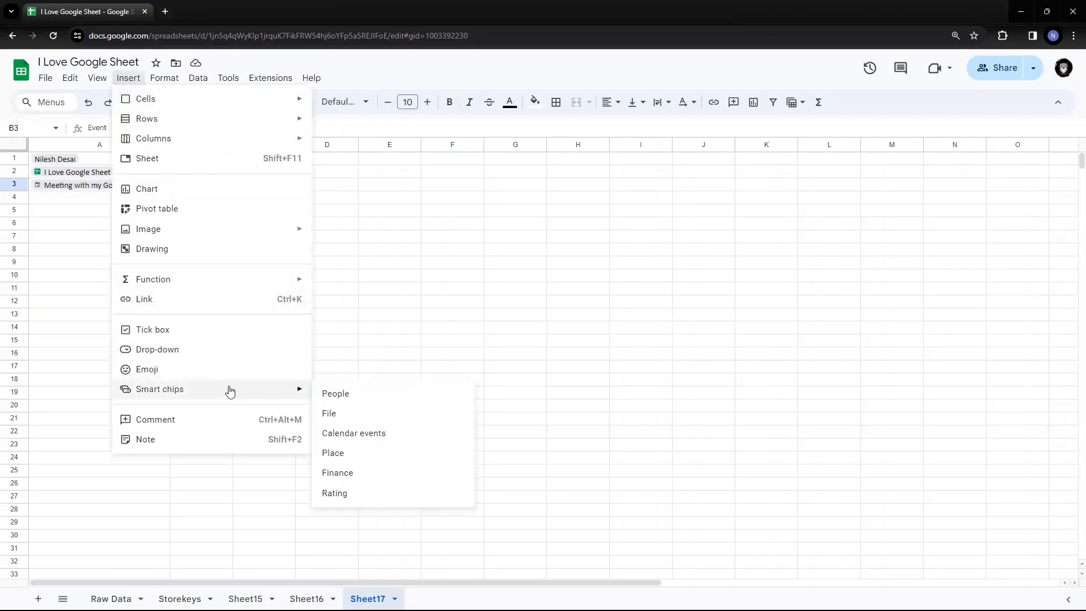
{"action": "left_click", "coordinate": [364, 452]}
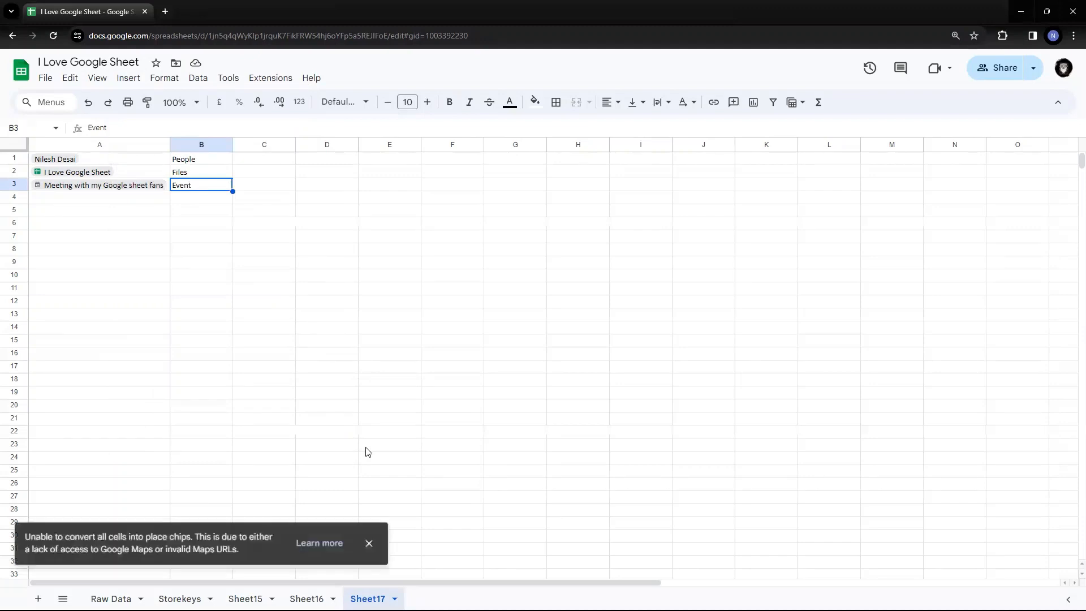
{"action": "left_click", "coordinate": [117, 204]}
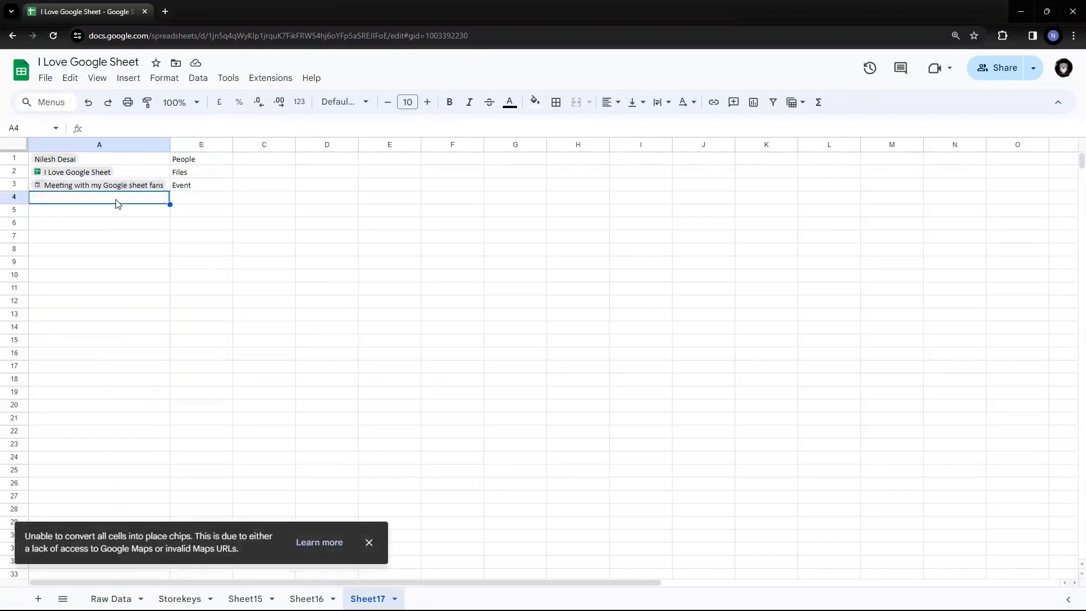
{"action": "type", "text": "@"}
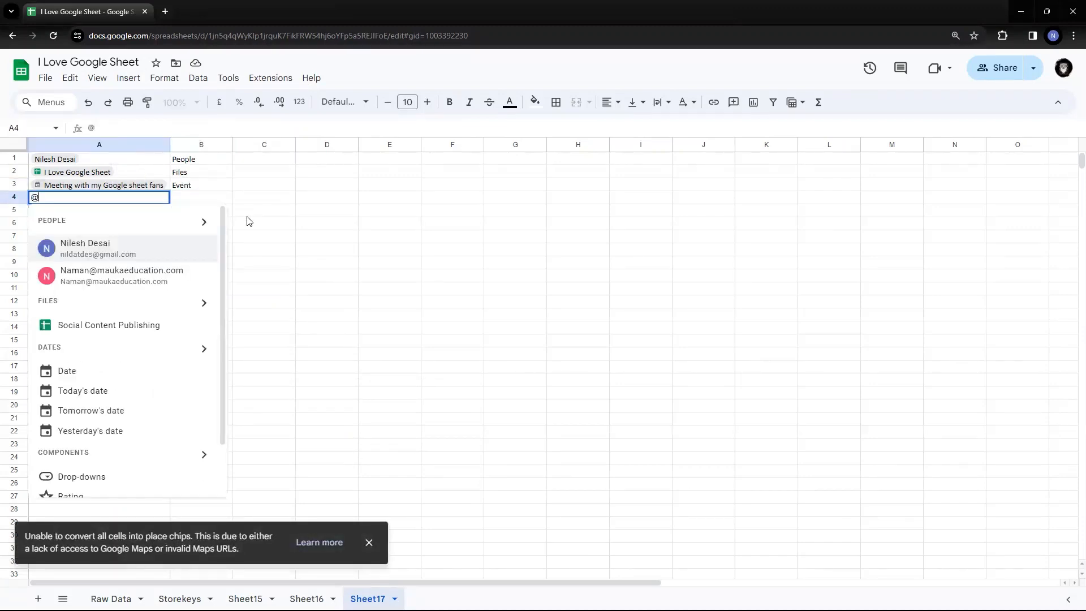
{"action": "type", "text": "Mumbai"}
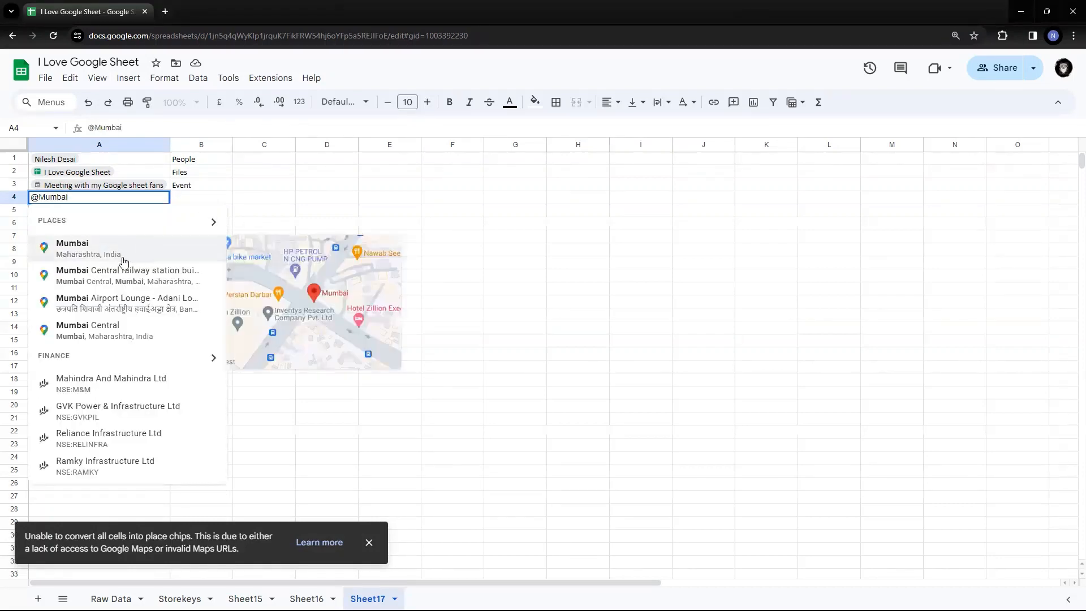
{"action": "left_click", "coordinate": [78, 252]}
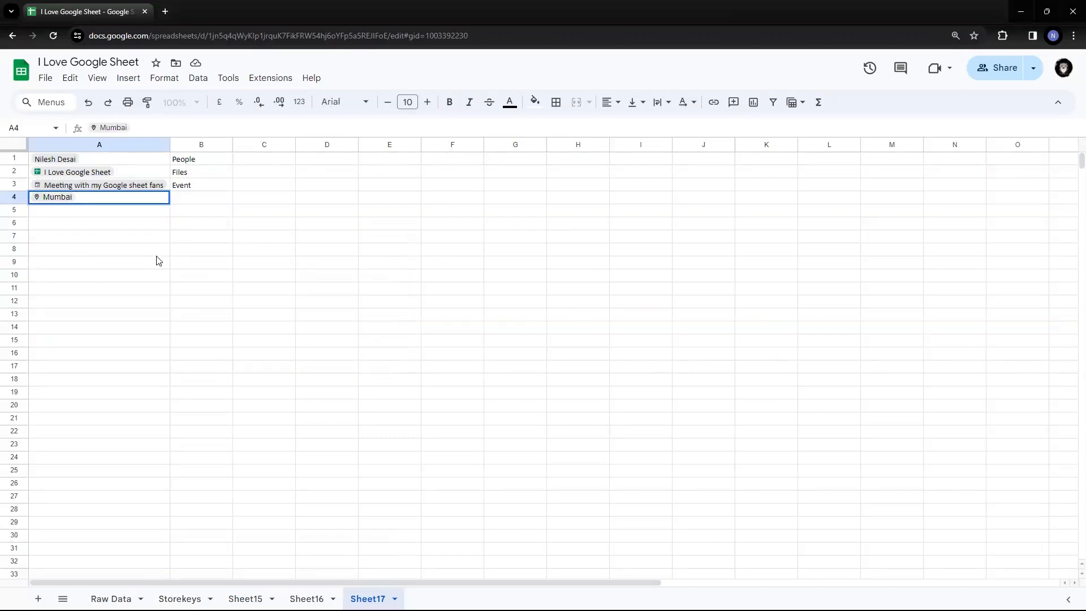
{"action": "left_click", "coordinate": [91, 252]}
{"action": "left_click", "coordinate": [54, 200]}
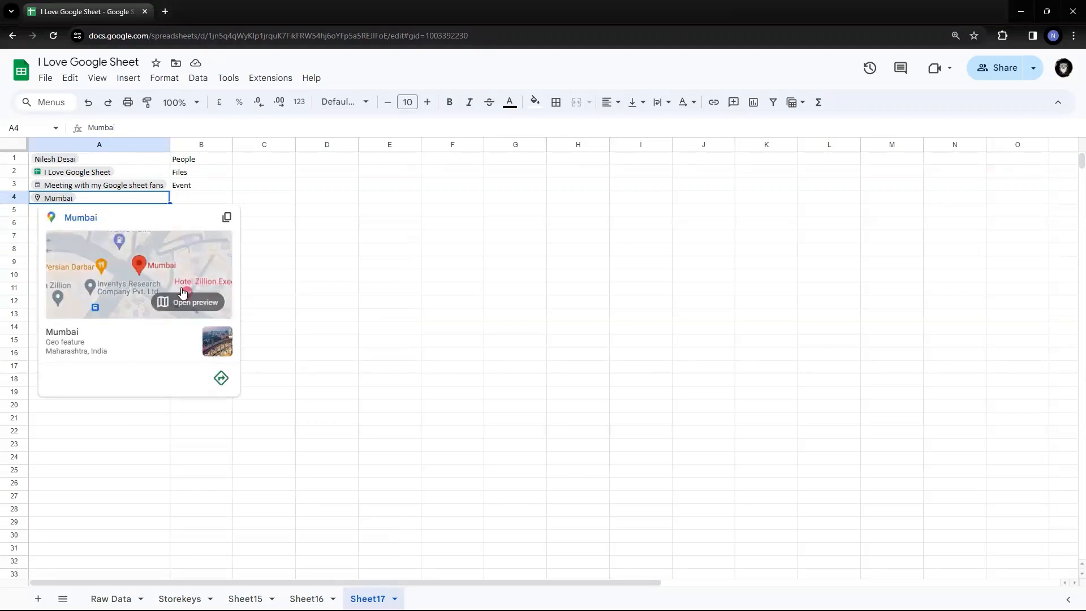
{"action": "left_click", "coordinate": [334, 259]}
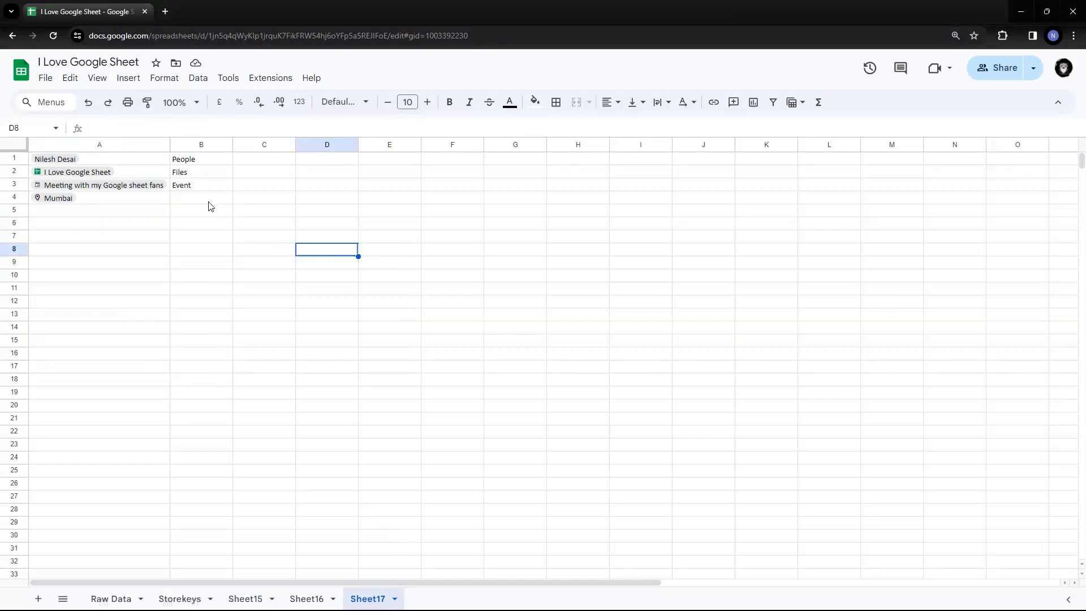
Label cell B4 as 'Place'.
{"action": "left_click", "coordinate": [205, 201]}
{"action": "type", "text": "Place"}
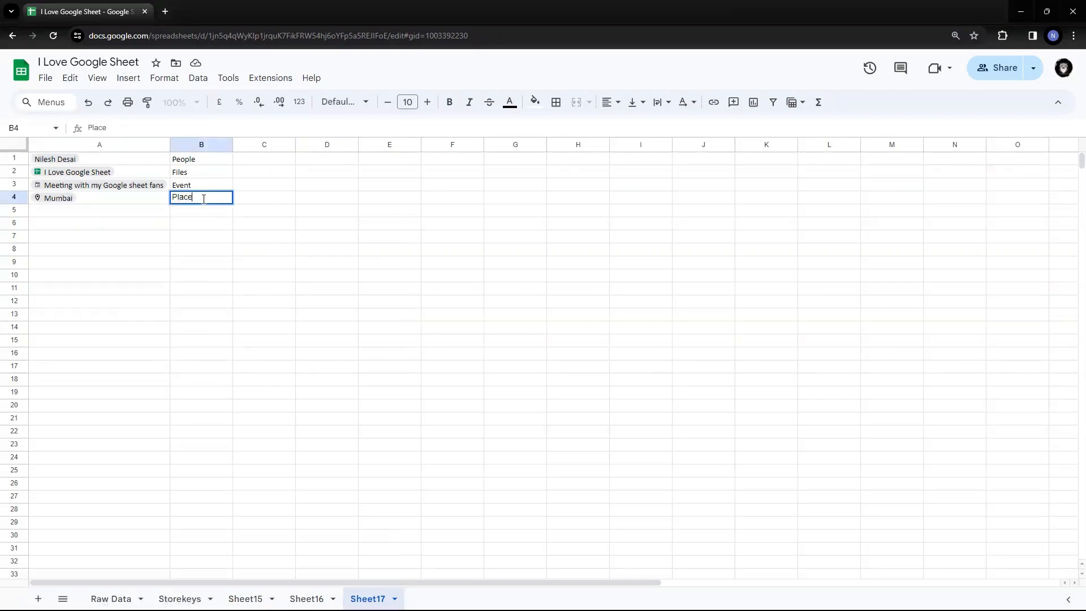
{"action": "key", "text": "Return"}
{"action": "key", "text": "Left"}
{"action": "key", "text": "Up"}
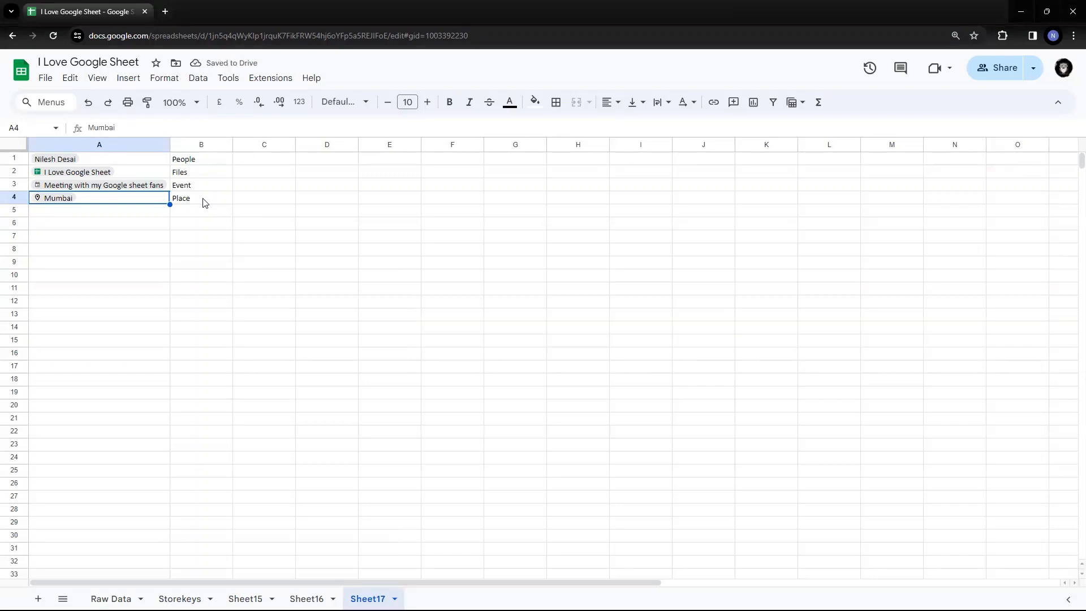
{"action": "type", "text": "@london"}
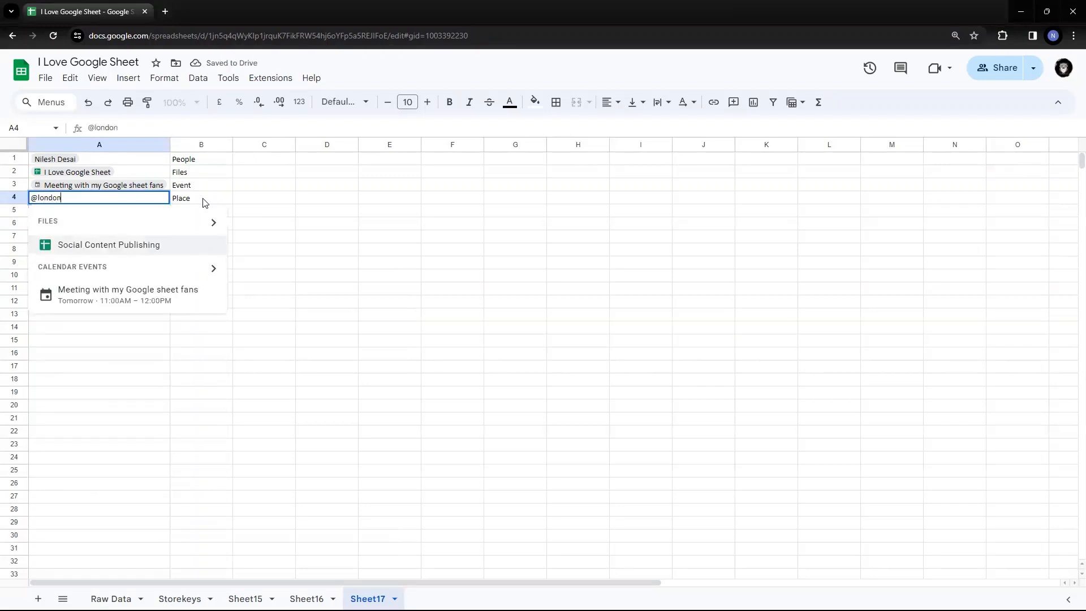
{"action": "key", "text": "Down"}
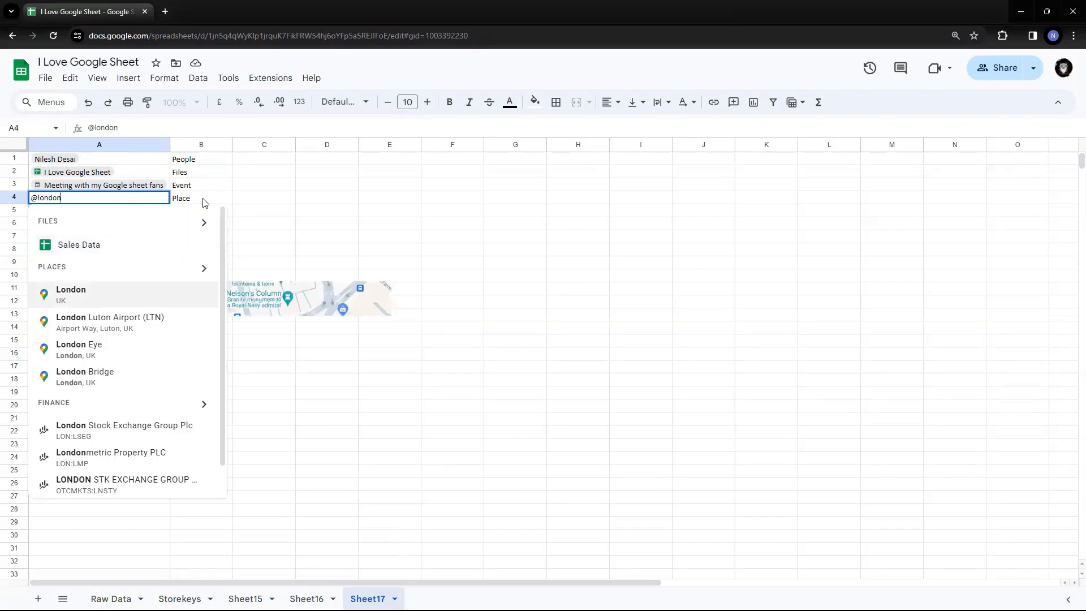
{"action": "key", "text": "Return"}
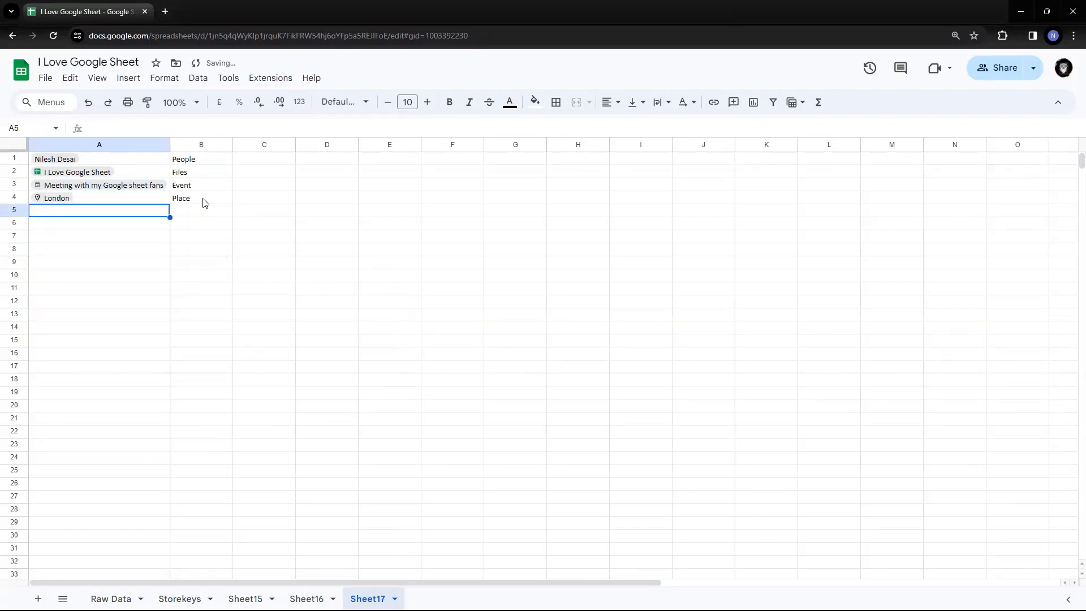
{"action": "key", "text": "Up"}
{"action": "key", "text": "Down"}
Insert a finance chip for Reliance Industries Ltd (NSE:RELIANCE) in A5 and open its preview.
{"action": "left_click", "coordinate": [128, 78]}
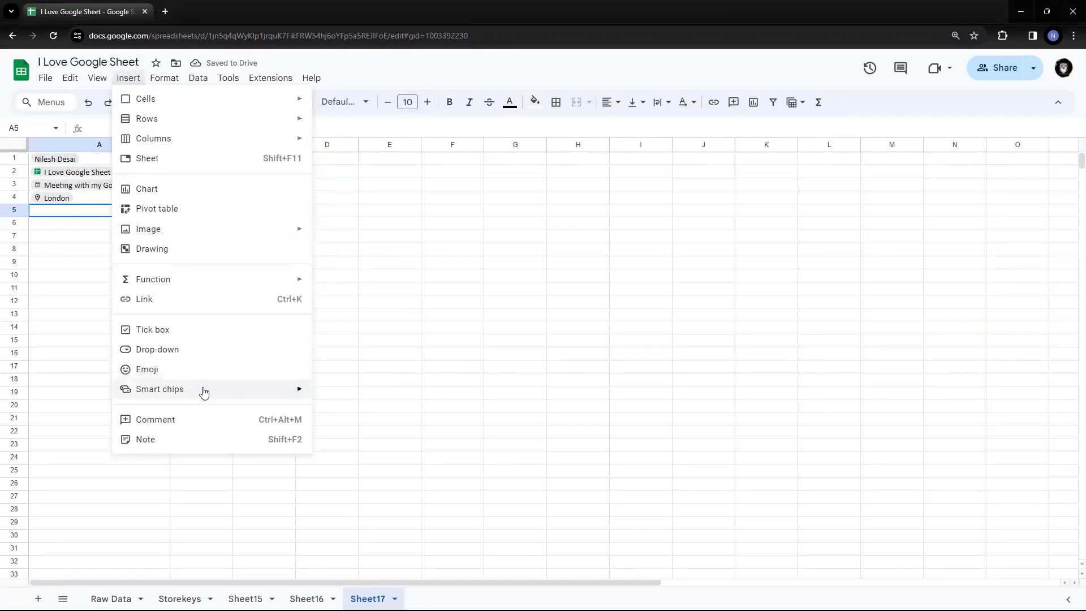
{"action": "mouse_move", "coordinate": [205, 391]}
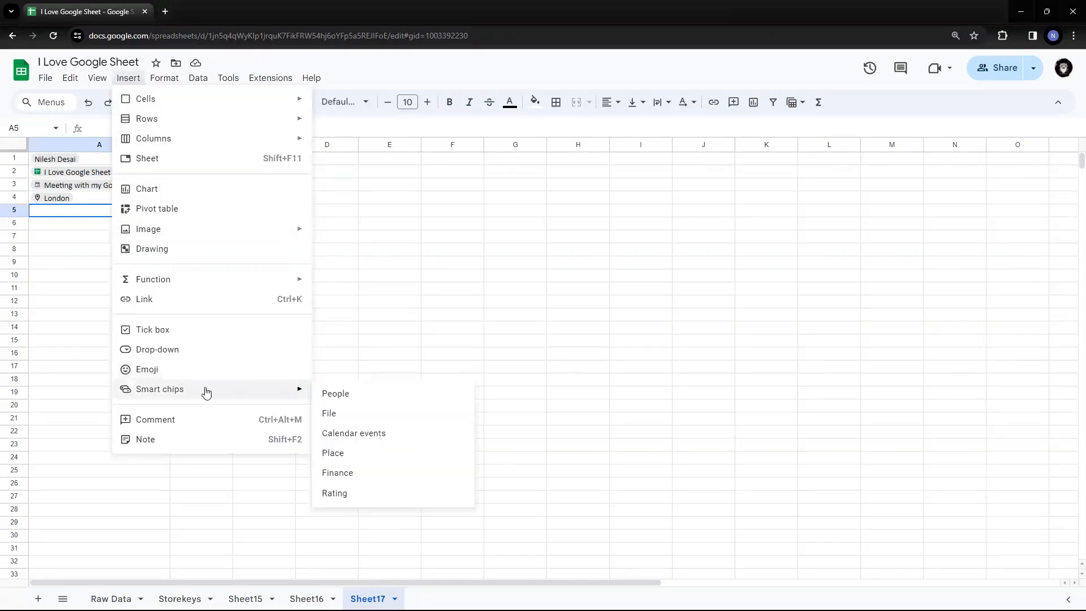
{"action": "left_click", "coordinate": [367, 473]}
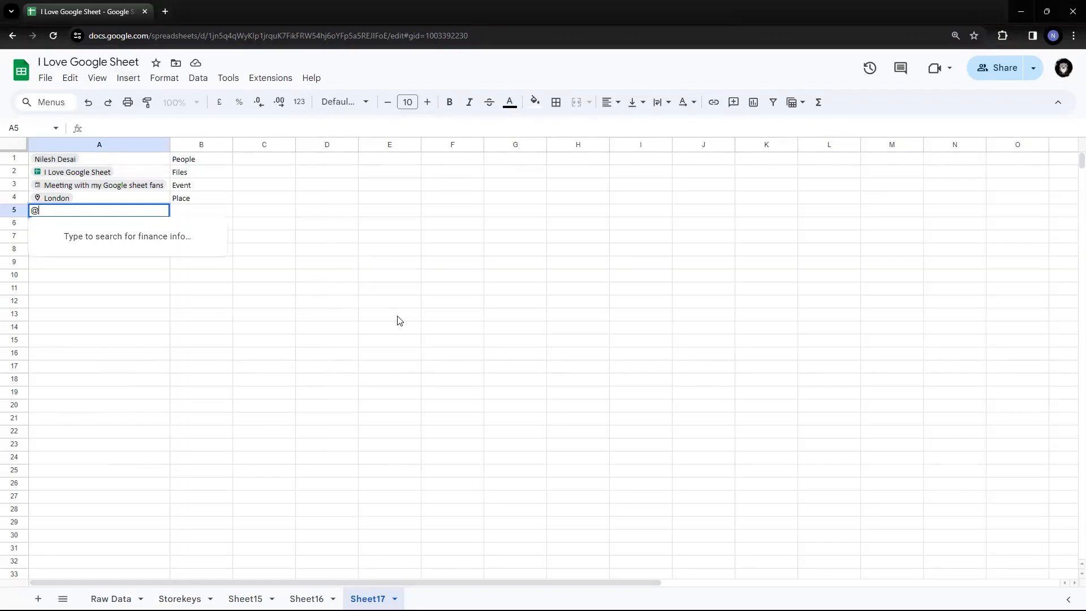
{"action": "type", "text": "reliance"}
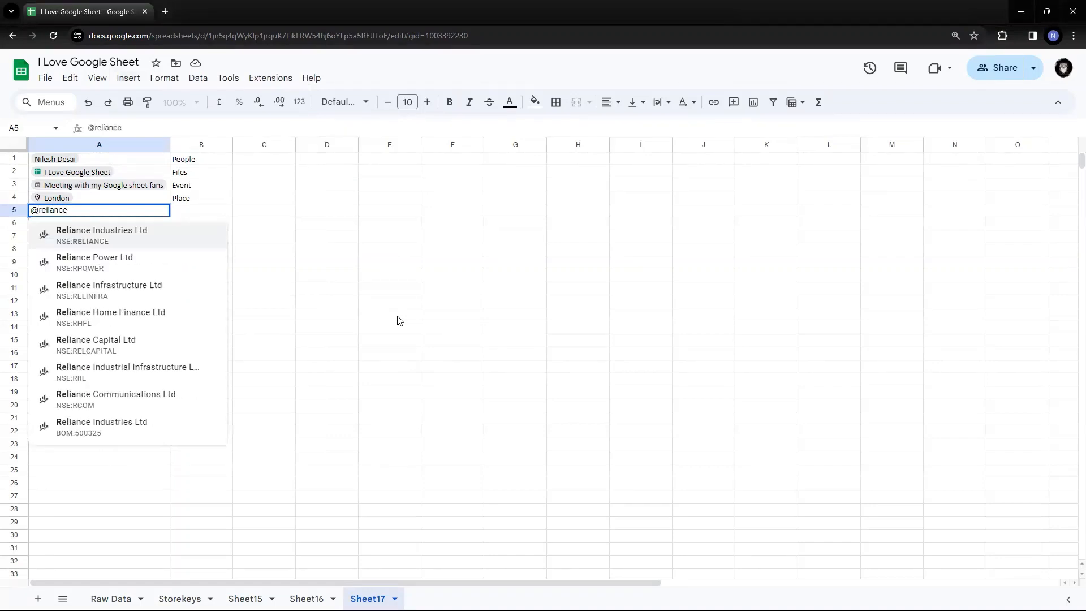
{"action": "left_click", "coordinate": [120, 230]}
{"action": "left_click", "coordinate": [112, 312]}
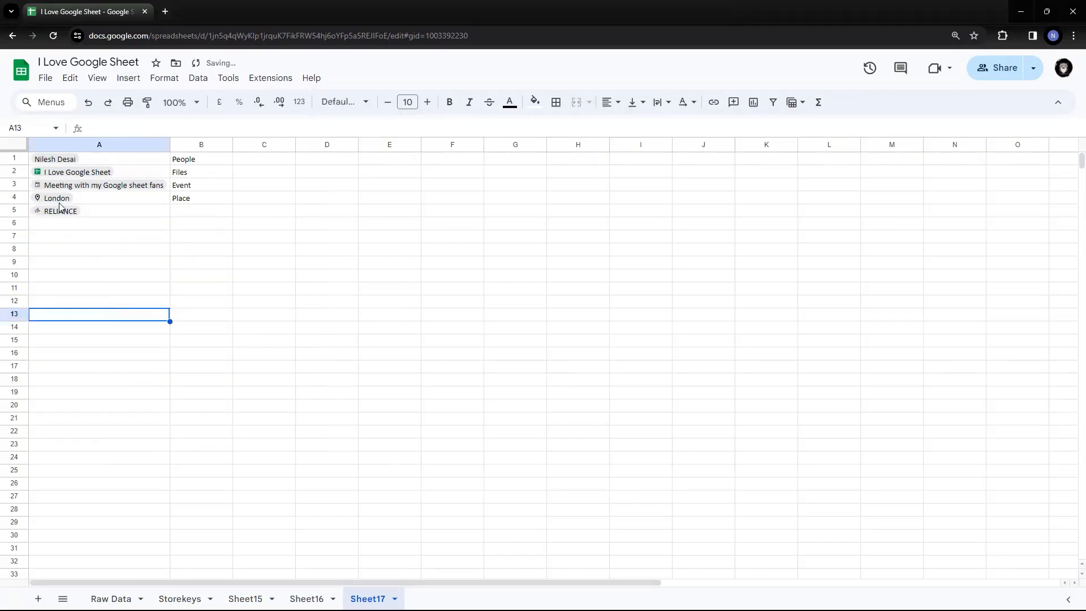
{"action": "left_click", "coordinate": [54, 214]}
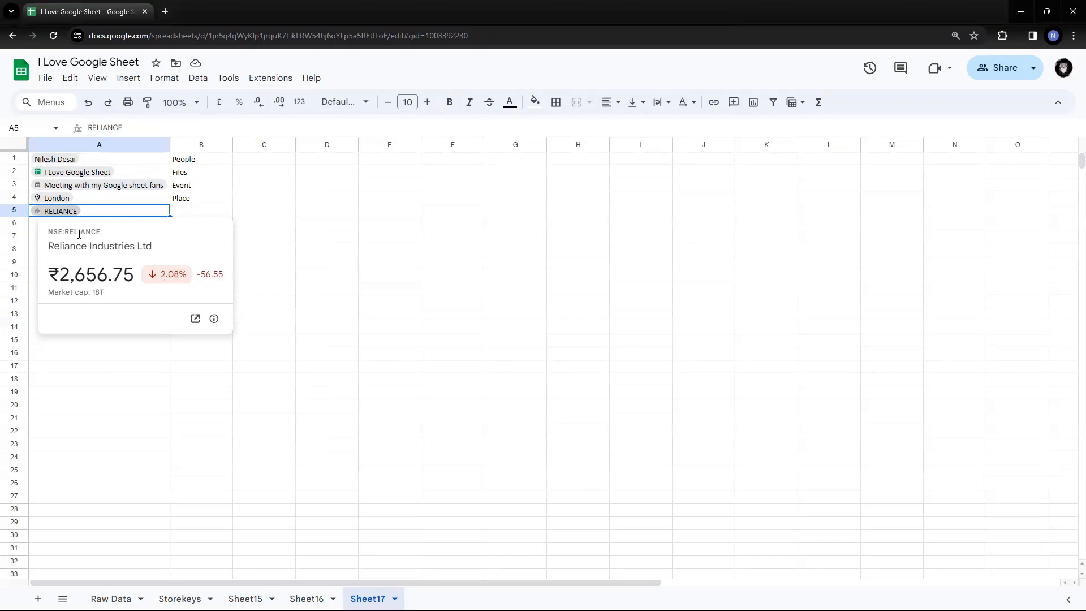
{"action": "left_click", "coordinate": [198, 319]}
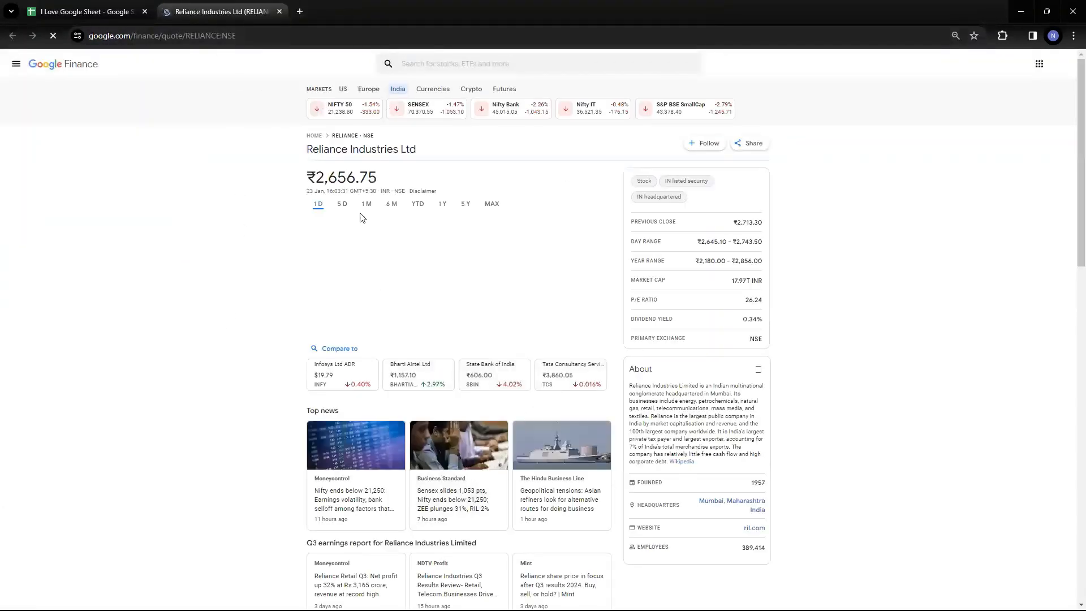
{"action": "left_click", "coordinate": [278, 11]}
{"action": "left_click", "coordinate": [328, 263]}
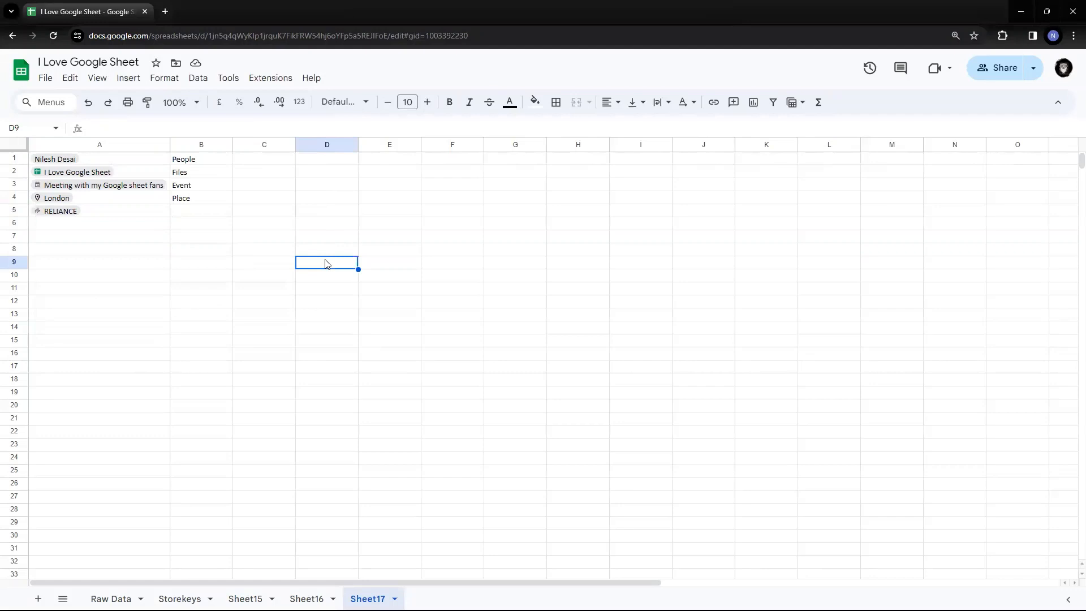
Discard the draft 'Stockst or F' in B5 and enter 'Finance' instead, then move to A6.
{"action": "left_click", "coordinate": [213, 215]}
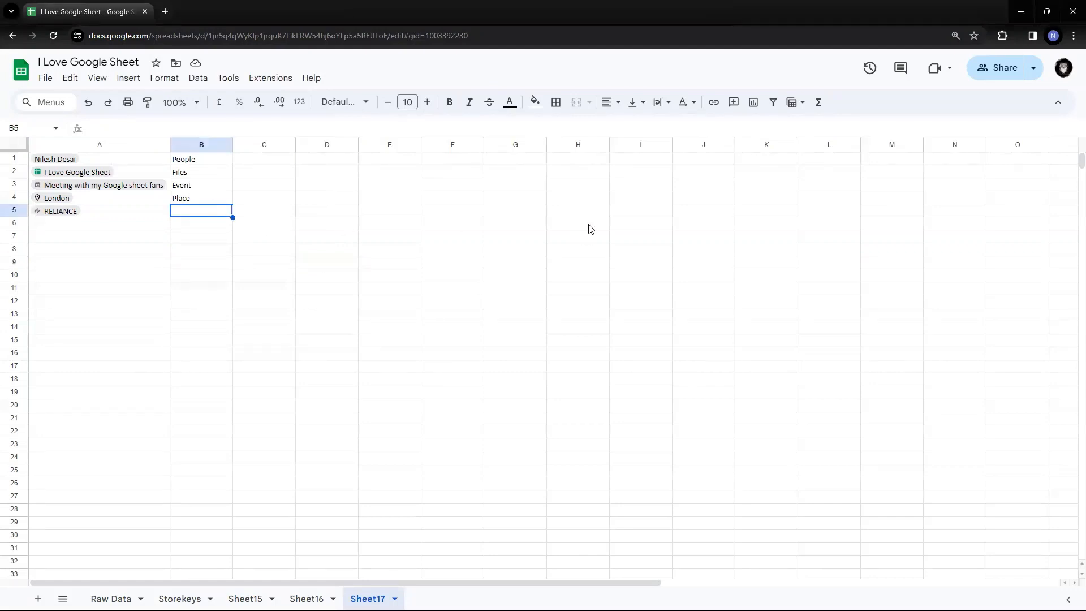
{"action": "type", "text": "Stockst"}
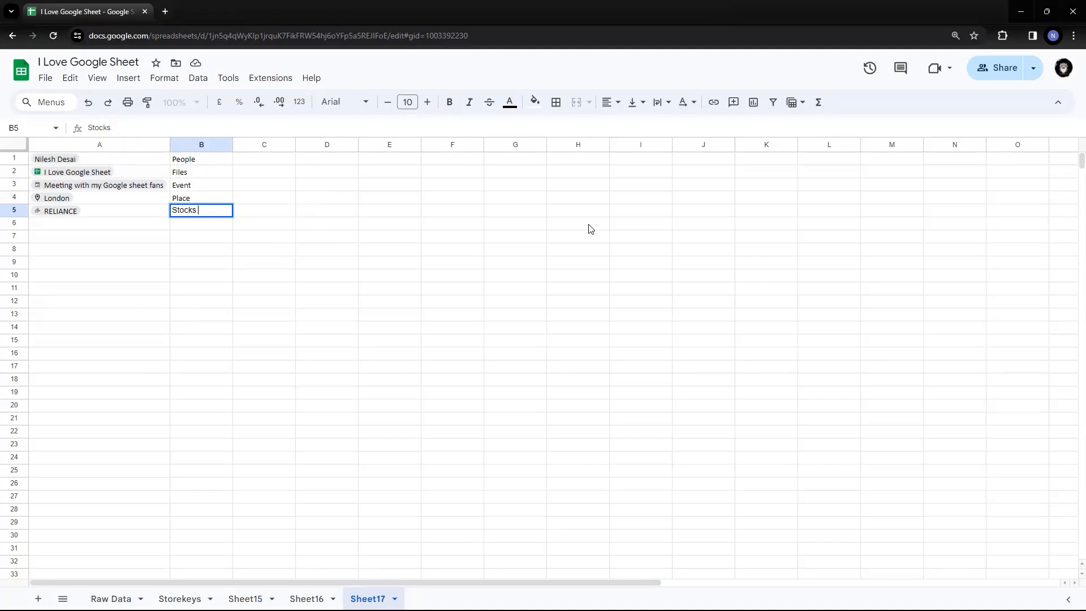
{"action": "type", "text": " or F"}
{"action": "key", "text": "Escape"}
{"action": "type", "text": "Finance"}
{"action": "key", "text": "Return"}
{"action": "key", "text": "Left"}
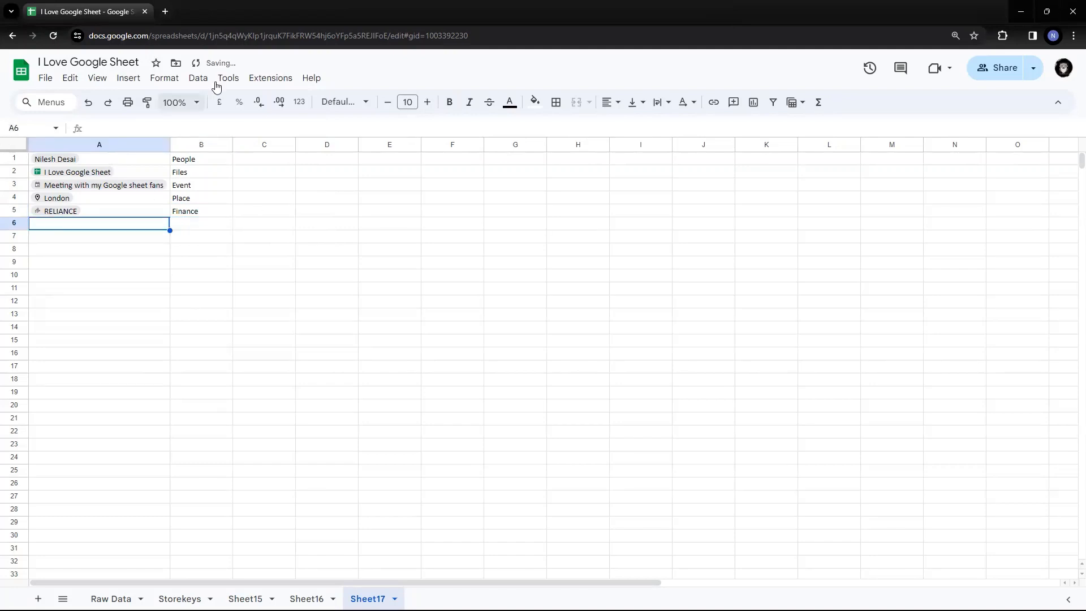
{"action": "left_click", "coordinate": [127, 79]}
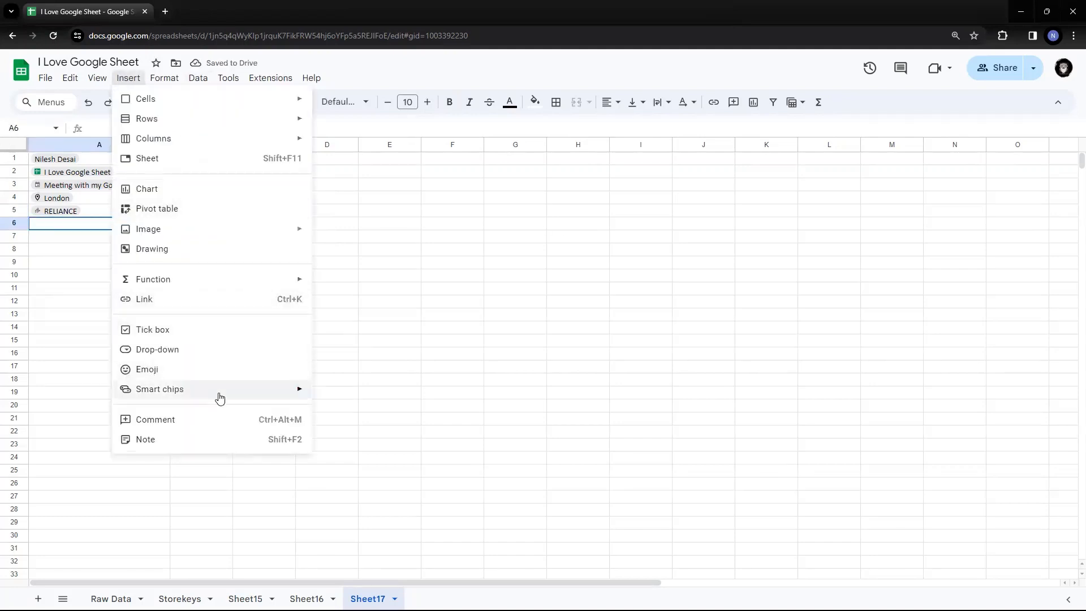
Insert a rating chip in A6 and label it 'Rating' in B6.
{"action": "mouse_move", "coordinate": [269, 392]}
{"action": "left_click", "coordinate": [333, 493]}
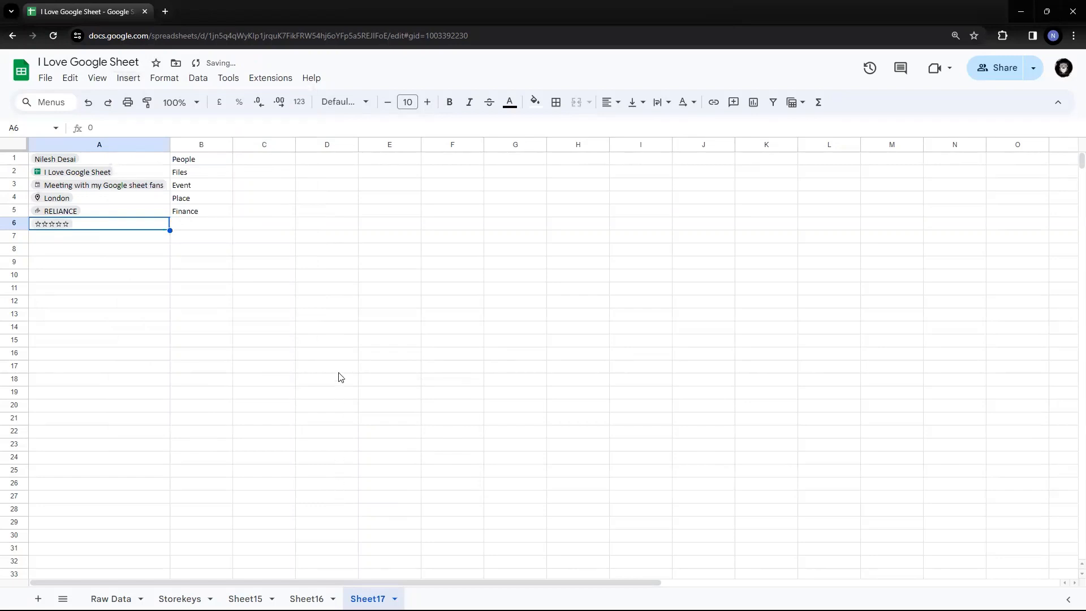
{"action": "left_click", "coordinate": [277, 341]}
{"action": "left_click", "coordinate": [196, 222]}
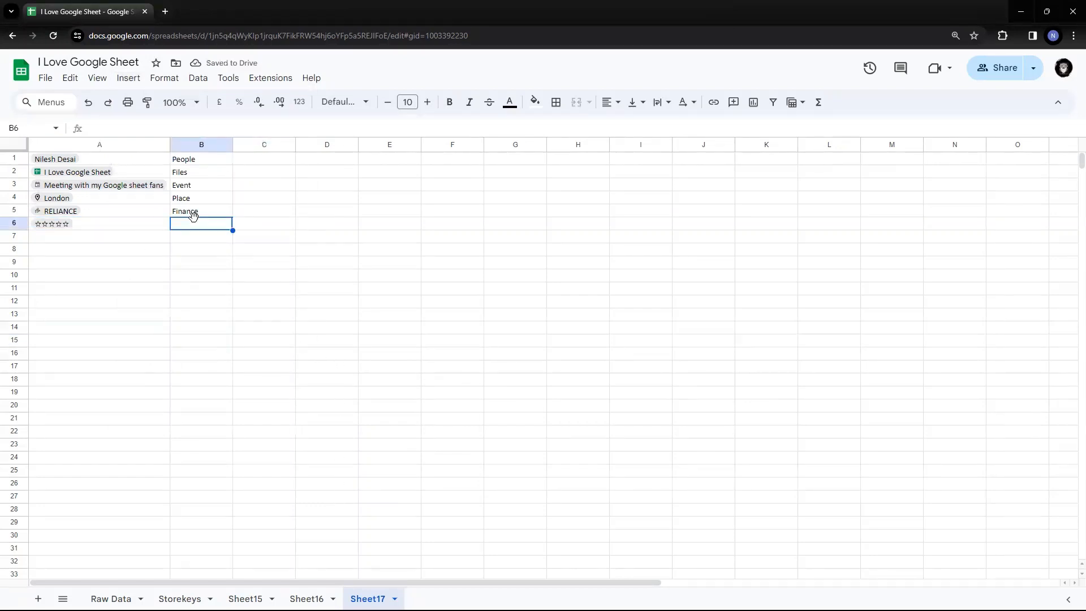
{"action": "type", "text": "Rating"}
{"action": "key", "text": "Left"}
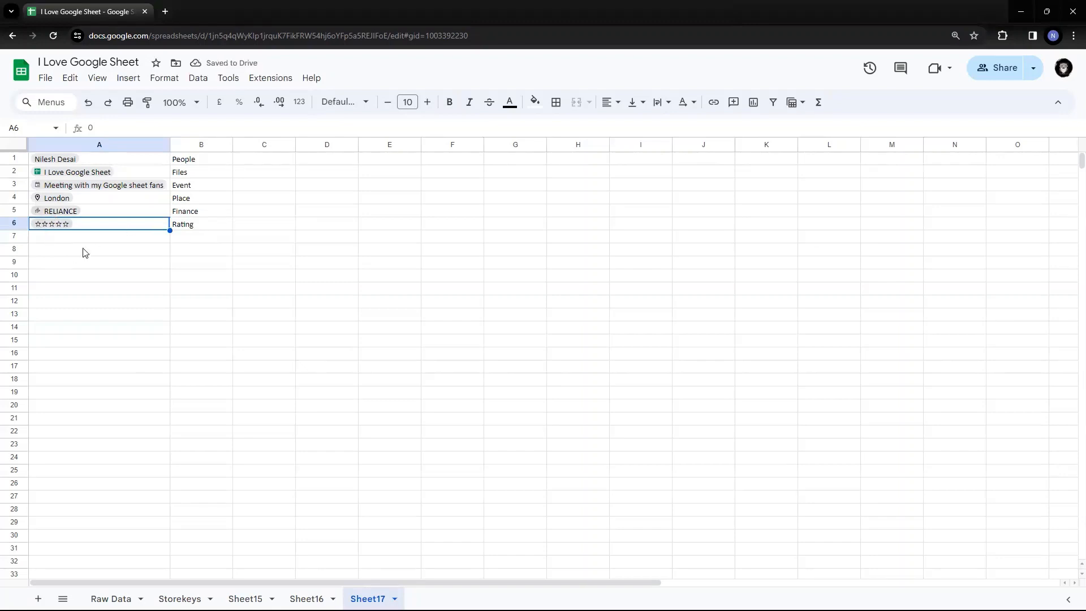
Set the A6 rating chip to three of five stars.
{"action": "left_click", "coordinate": [64, 226]}
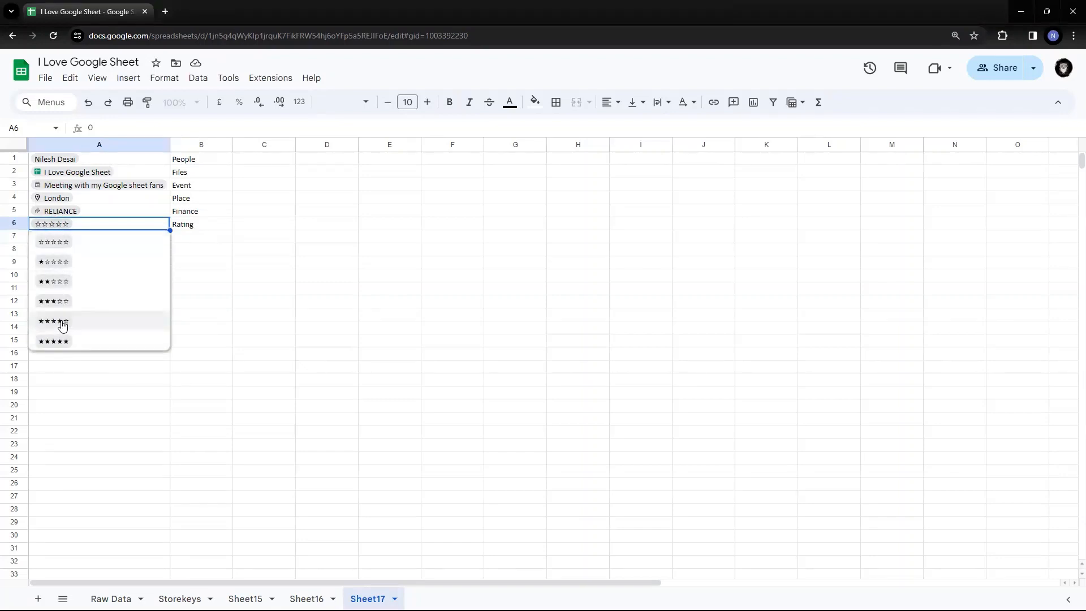
{"action": "left_click", "coordinate": [62, 301]}
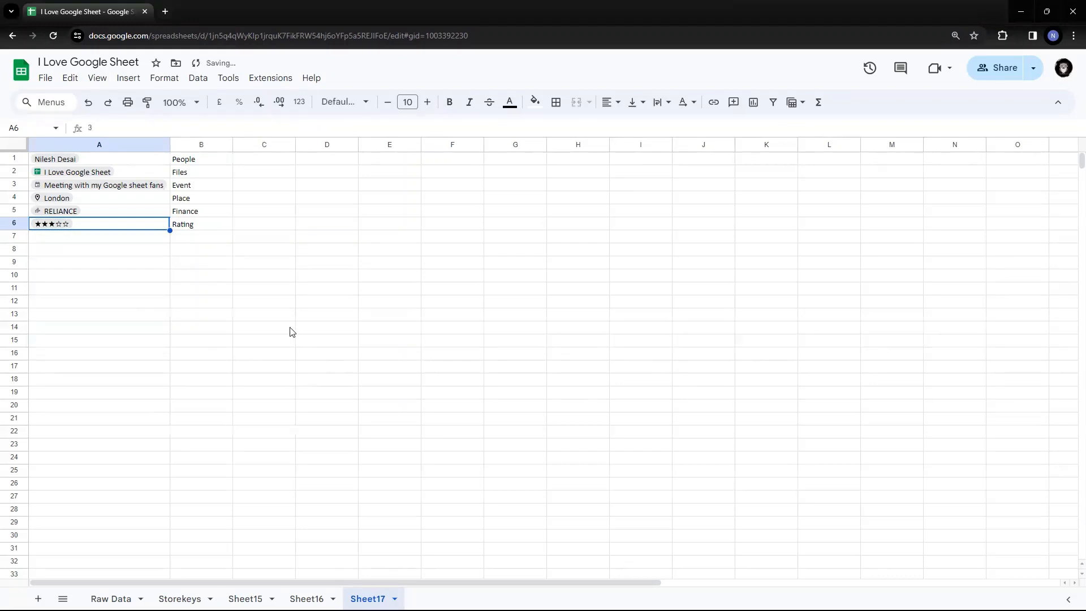
{"action": "left_click", "coordinate": [291, 331]}
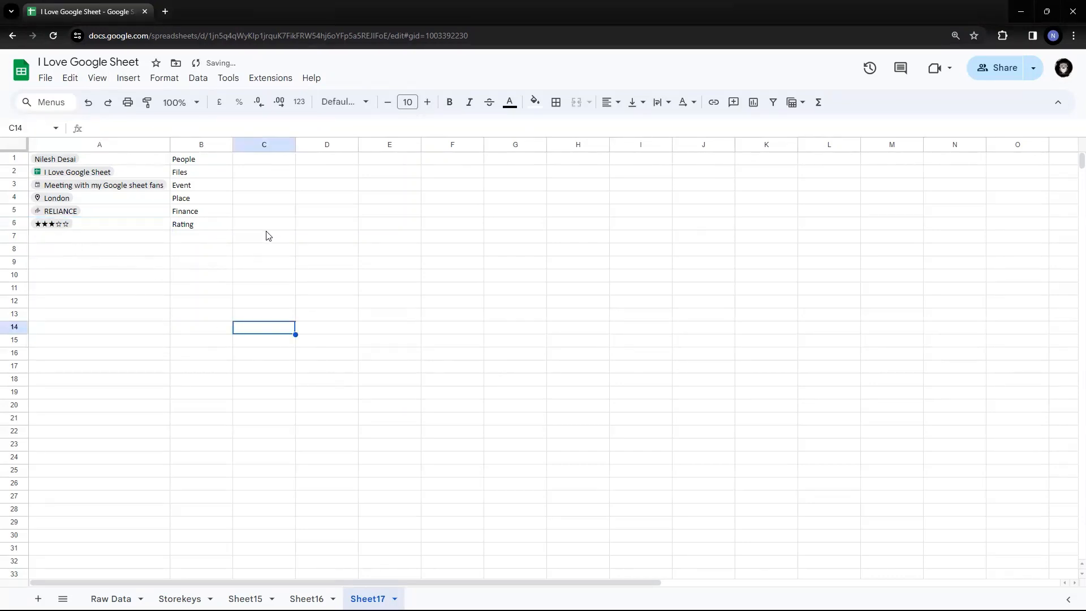
{"action": "left_click", "coordinate": [223, 316]}
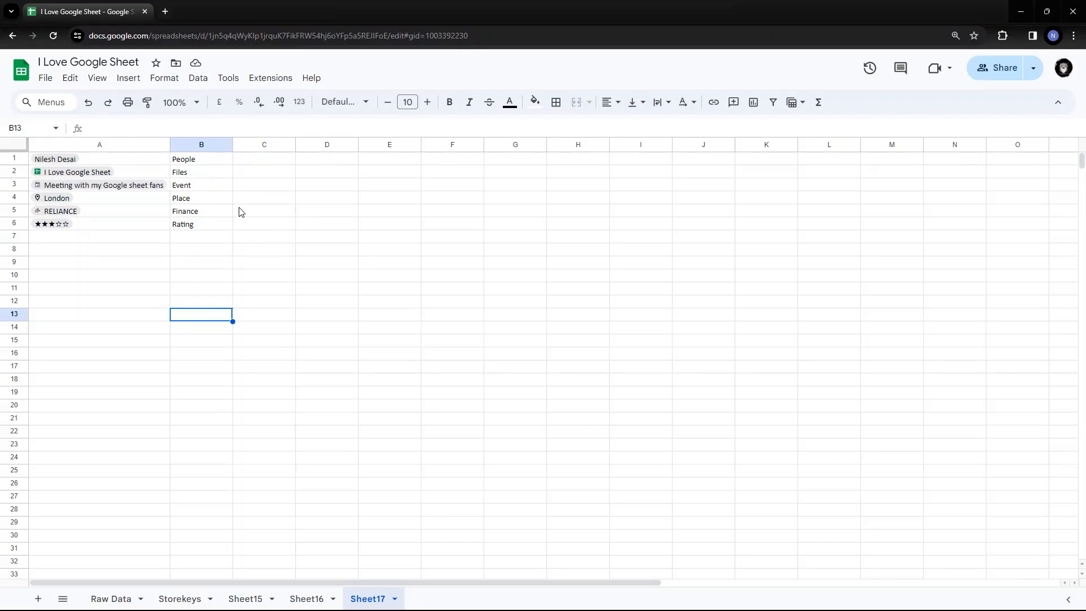
{"action": "left_click", "coordinate": [127, 213]}
{"action": "left_click", "coordinate": [290, 215]}
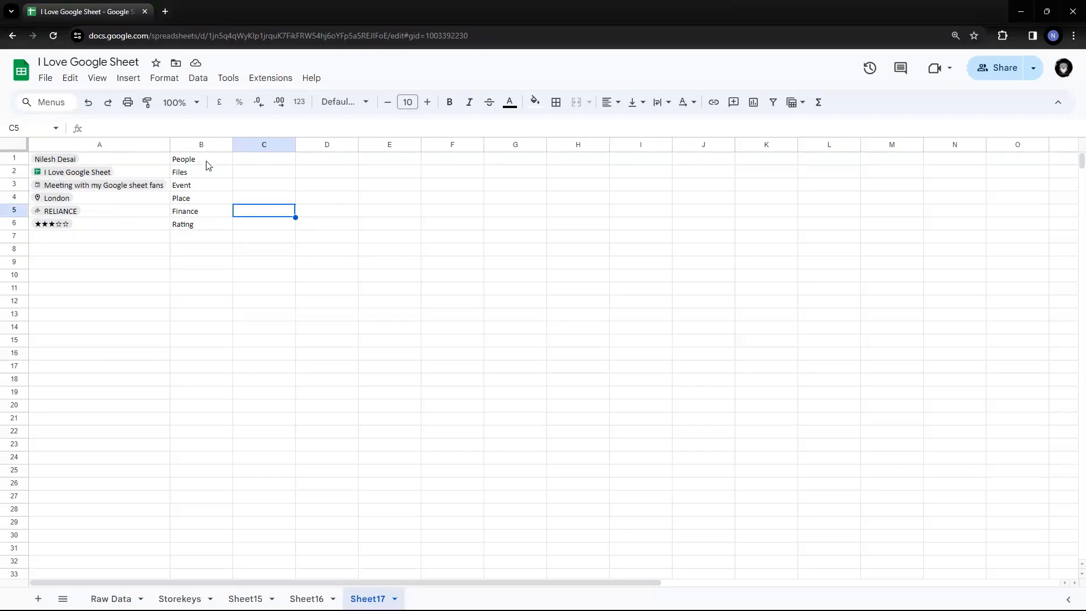
{"action": "left_click", "coordinate": [129, 79]}
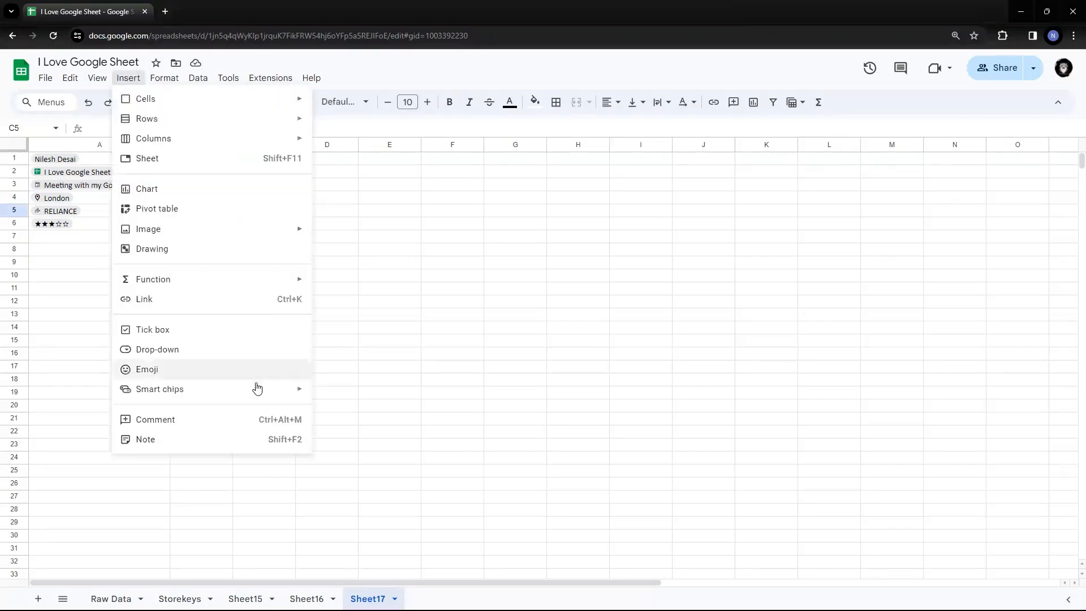
{"action": "mouse_move", "coordinate": [258, 388]}
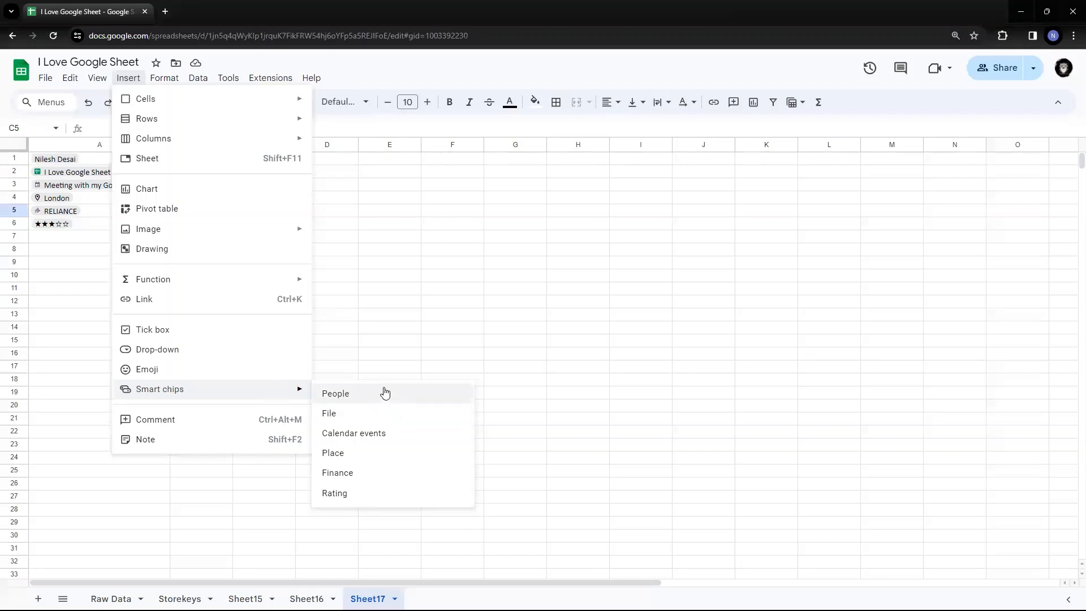
{"action": "left_click", "coordinate": [445, 212]}
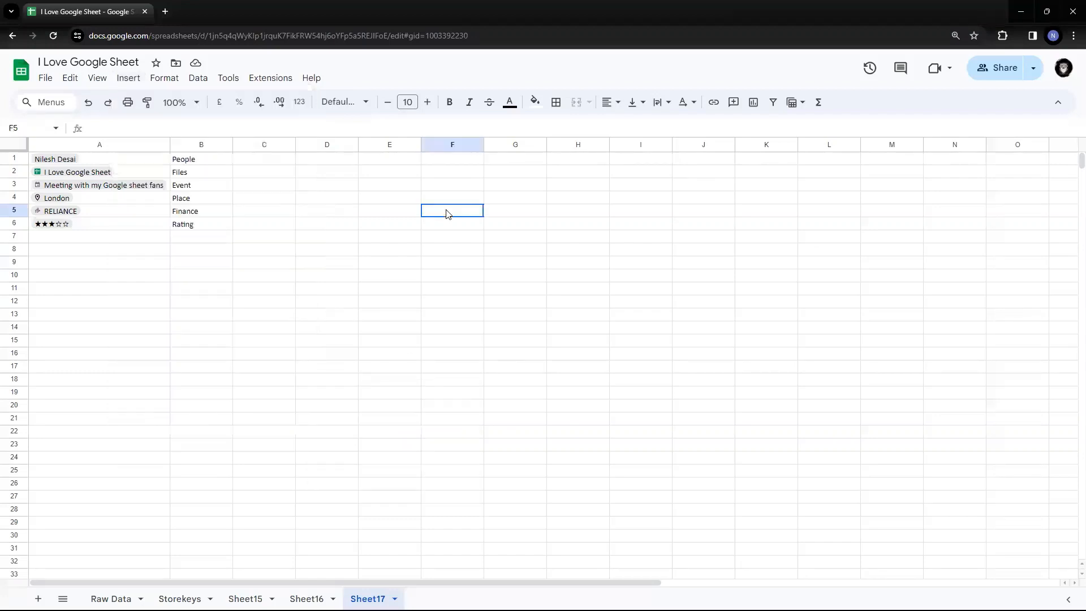
{"action": "left_click", "coordinate": [313, 166]}
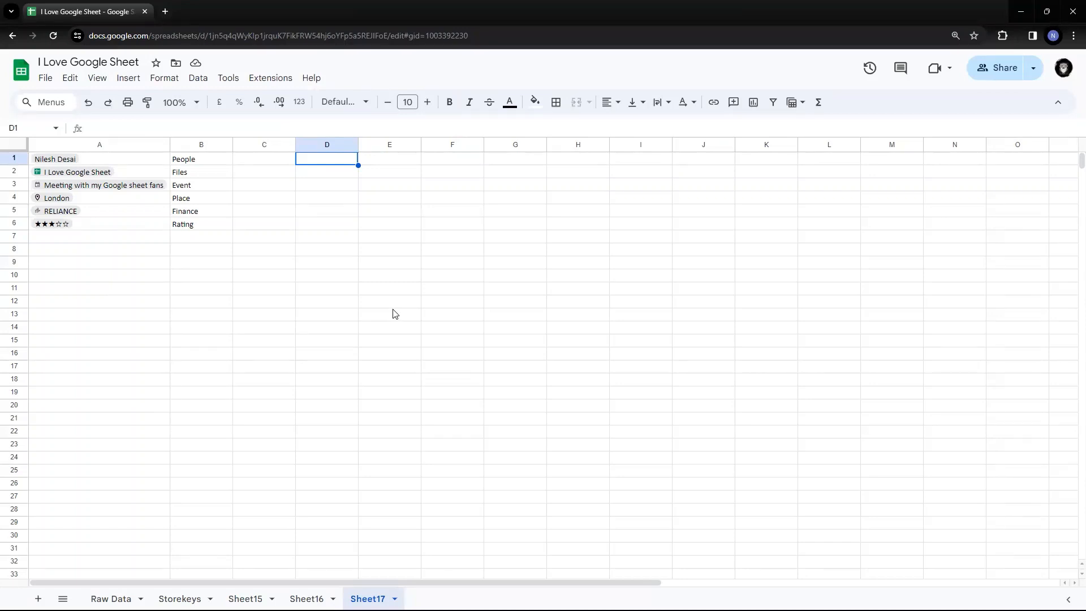
{"action": "type", "text": "@"}
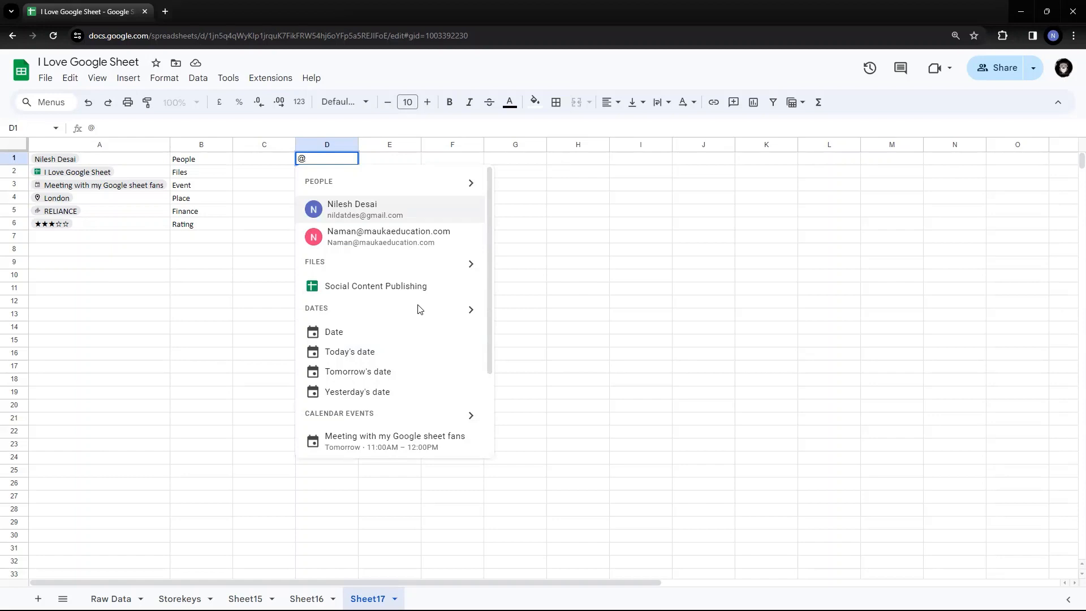
{"action": "scroll", "coordinate": [417, 307], "scroll_direction": "down", "scroll_amount": 2}
{"action": "scroll", "coordinate": [417, 307], "scroll_direction": "up", "scroll_amount": 2}
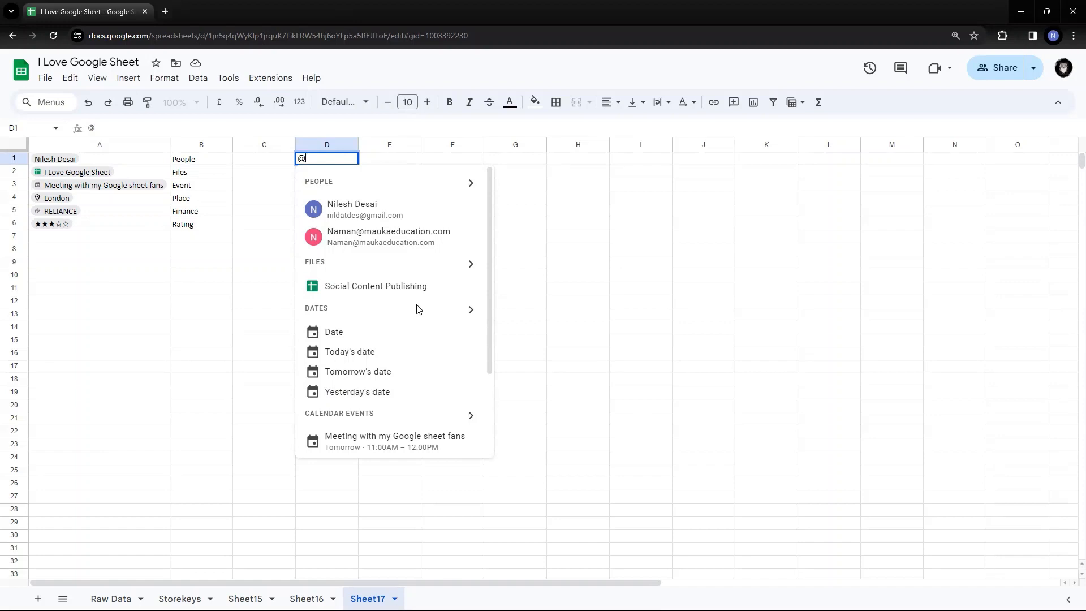
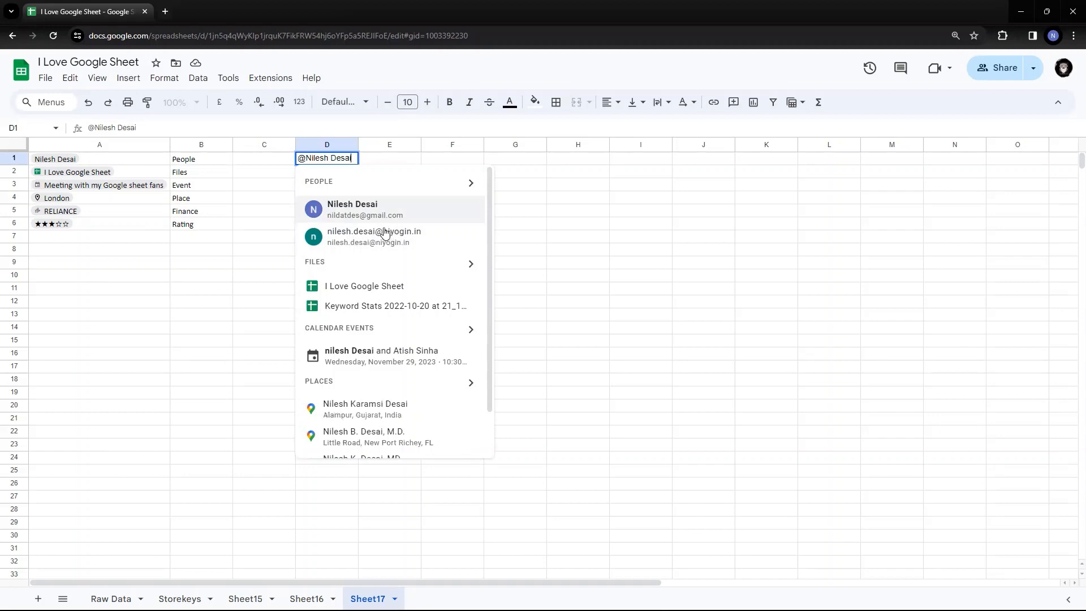
{"action": "scroll", "coordinate": [383, 283], "scroll_direction": "down", "scroll_amount": 1}
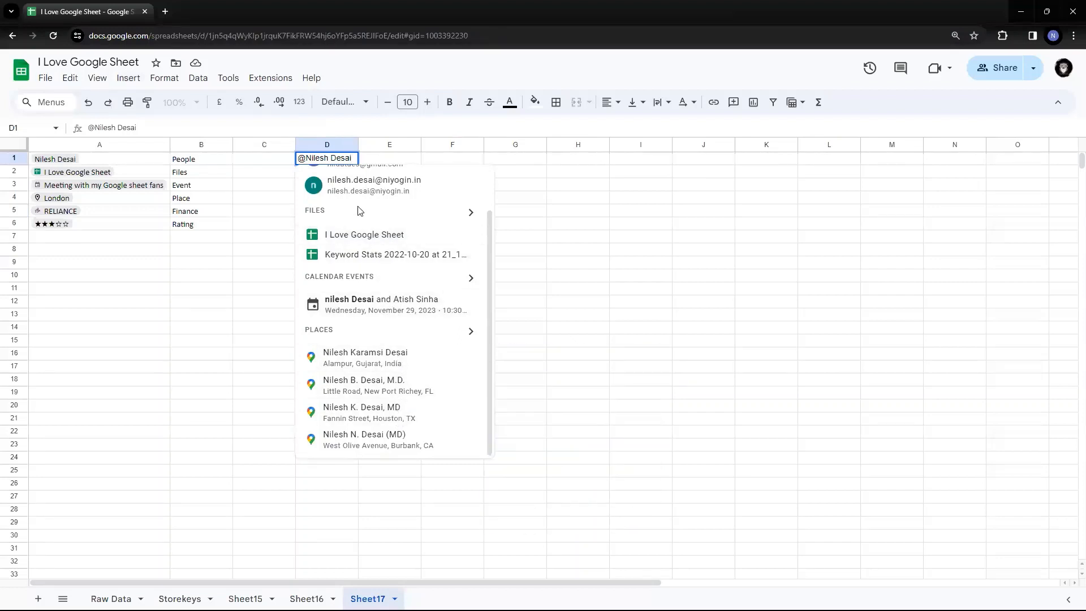
{"action": "left_click", "coordinate": [568, 238]}
{"action": "left_click", "coordinate": [351, 160]}
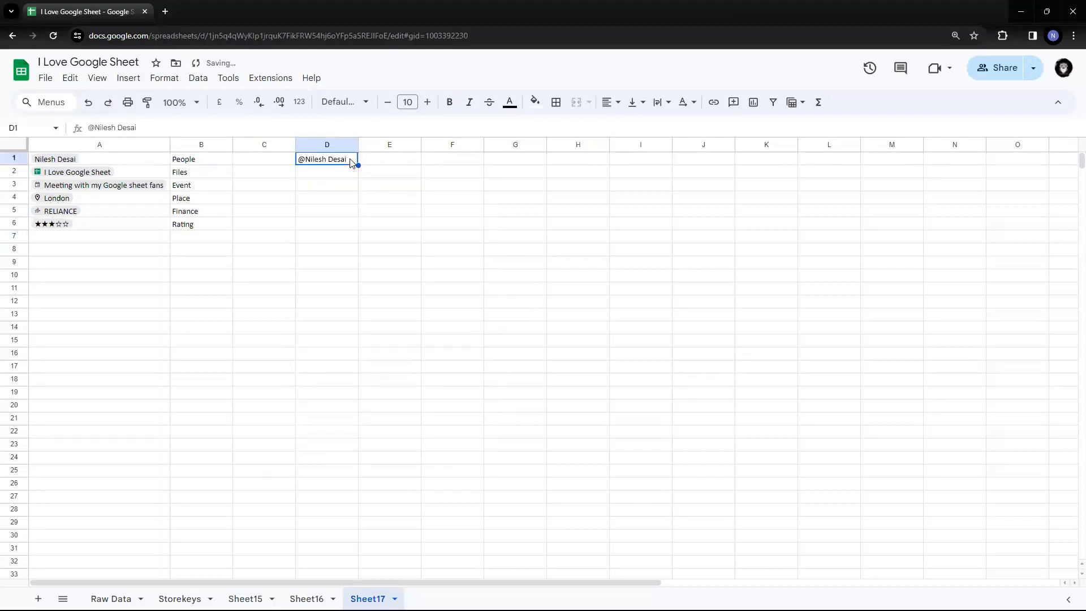
{"action": "key", "text": "Delete"}
{"action": "key", "text": "Left"}
{"action": "key", "text": "Left"}
{"action": "key", "text": "Left"}
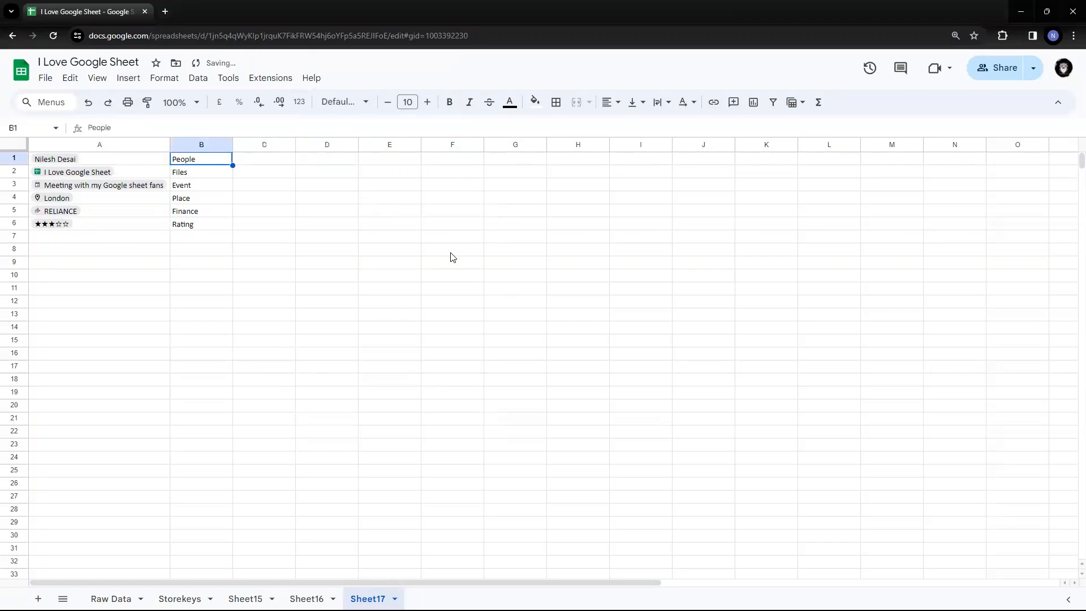
{"action": "key", "text": "shift+Right"}
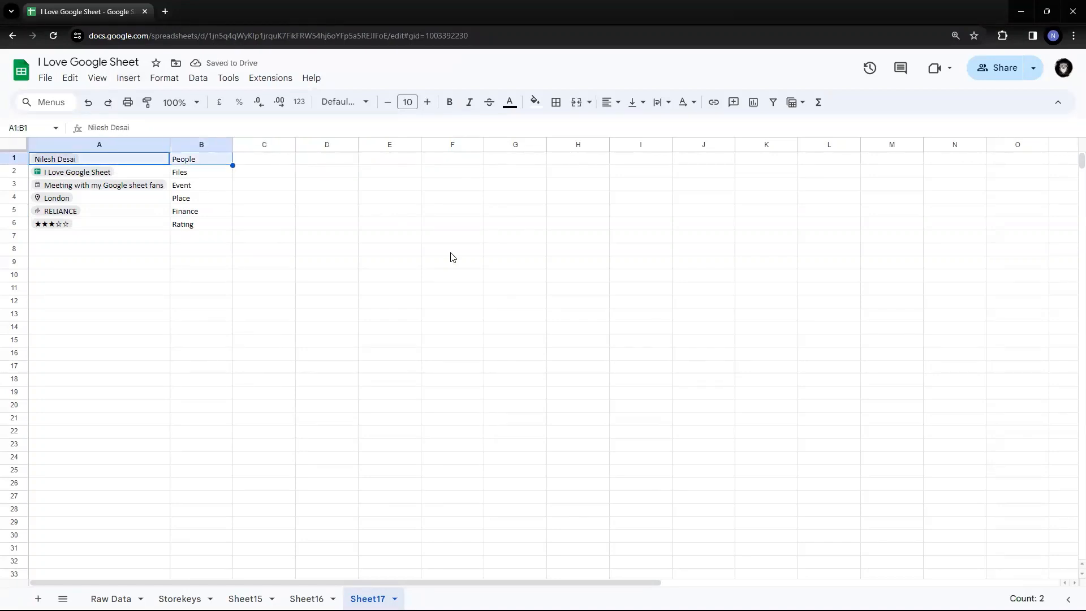
{"action": "key", "text": "ctrl+shift+Down"}
{"action": "key", "text": "Up"}
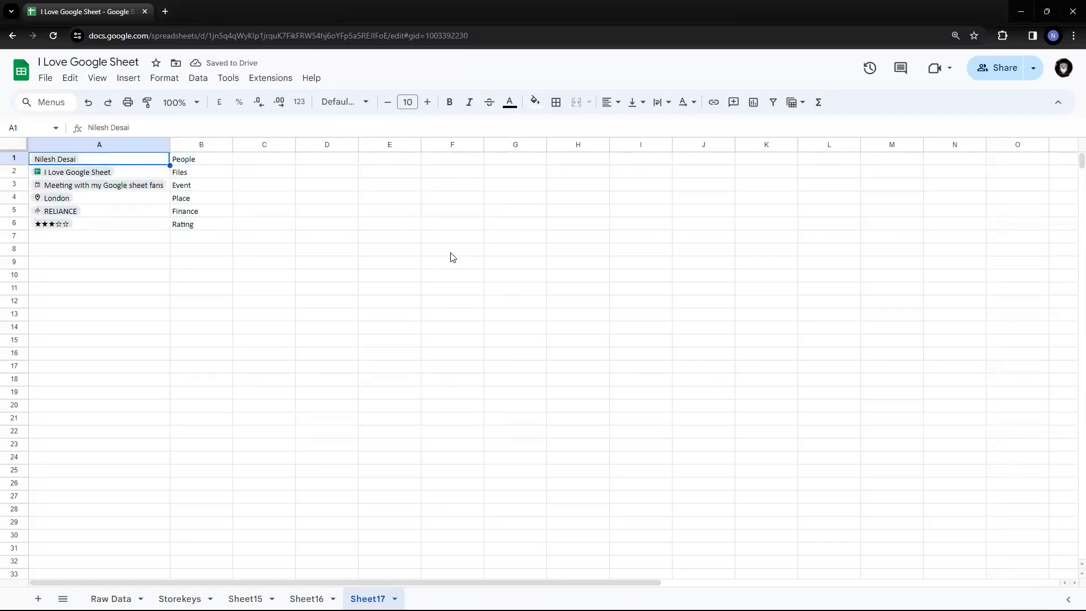